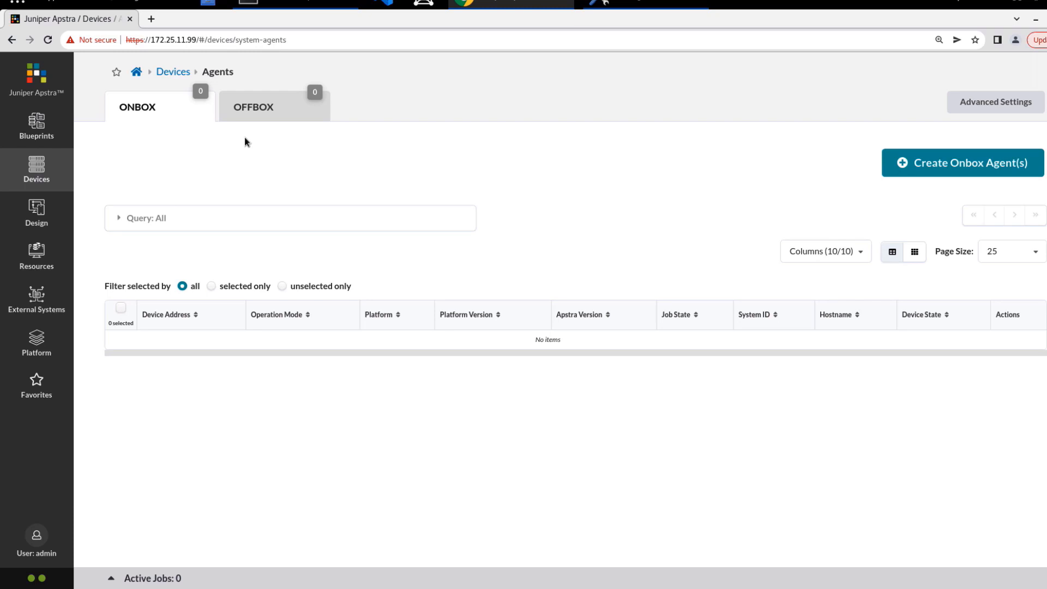
# Step: Create Junos offbox agents for 172.25.11.1-172.25.11.5 using the device login username and password
pyautogui.click(253, 113)
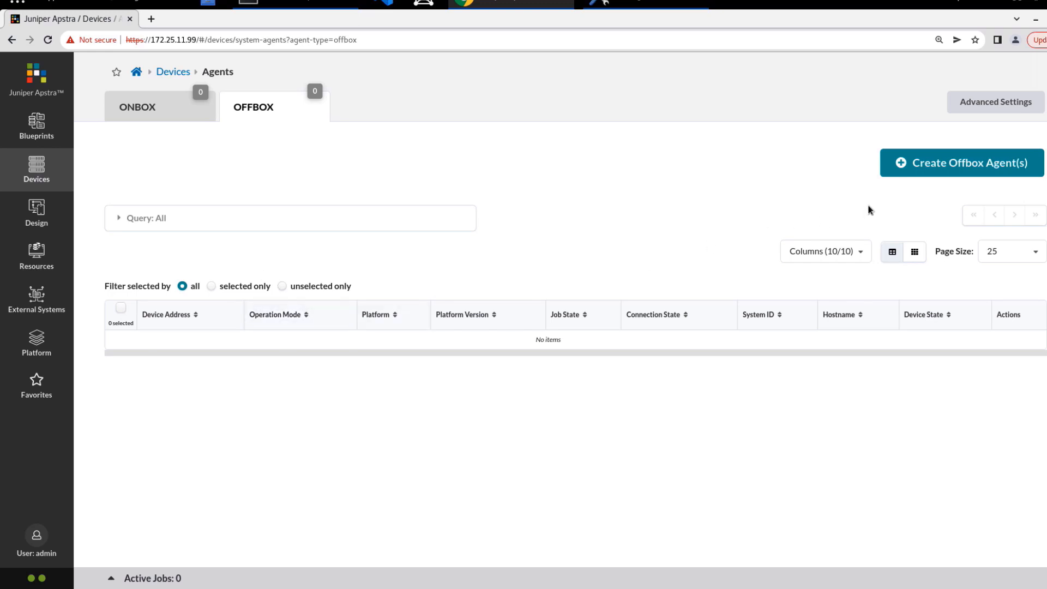
pyautogui.click(944, 173)
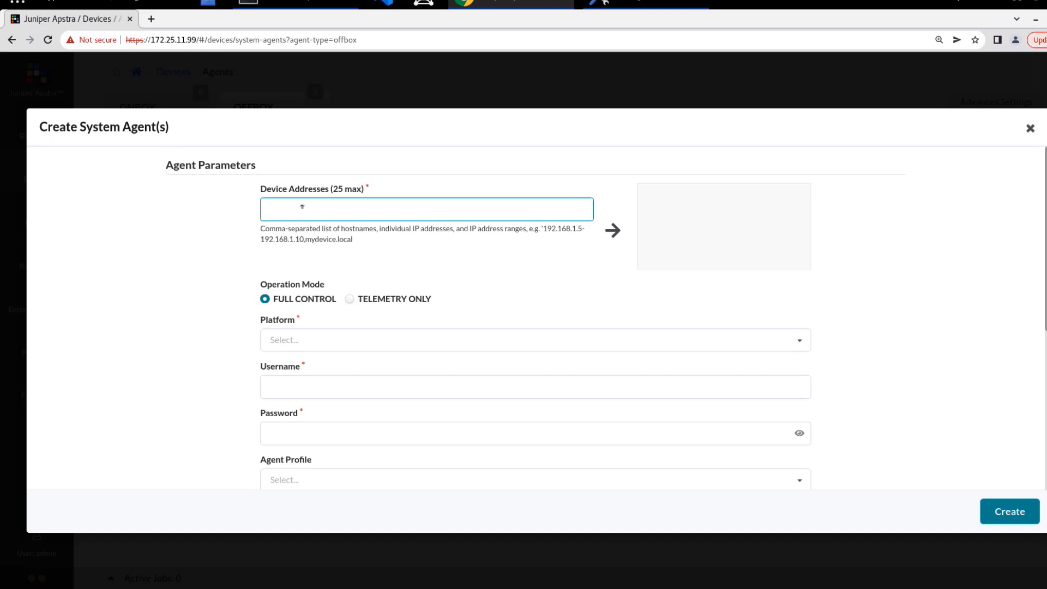
pyautogui.write('172.25.11.1-172.25.11')
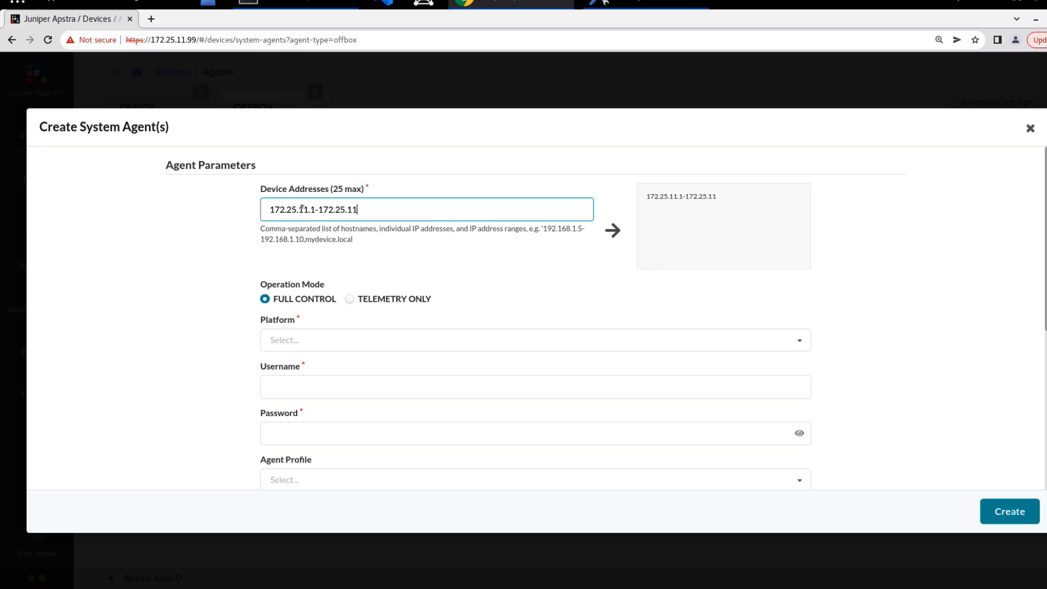
pyautogui.write('.5')
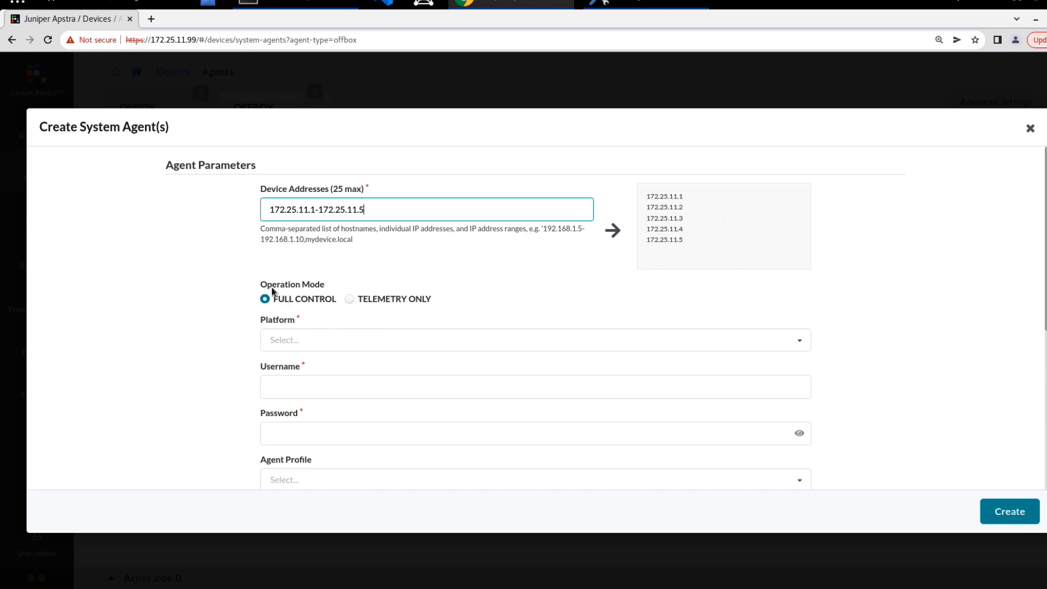
pyautogui.scroll(-1, 229, 310)
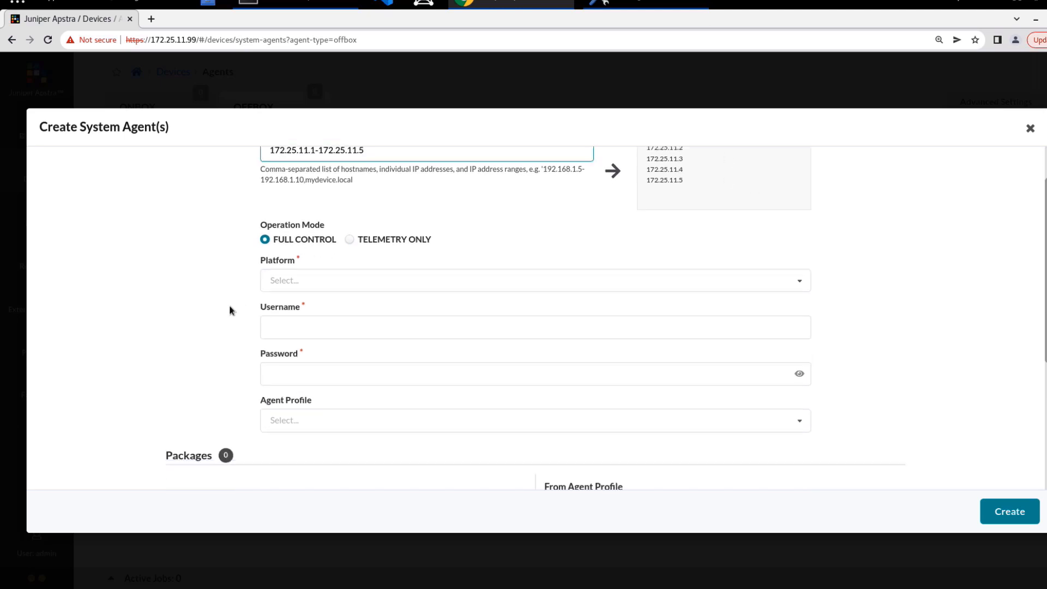
pyautogui.click(280, 278)
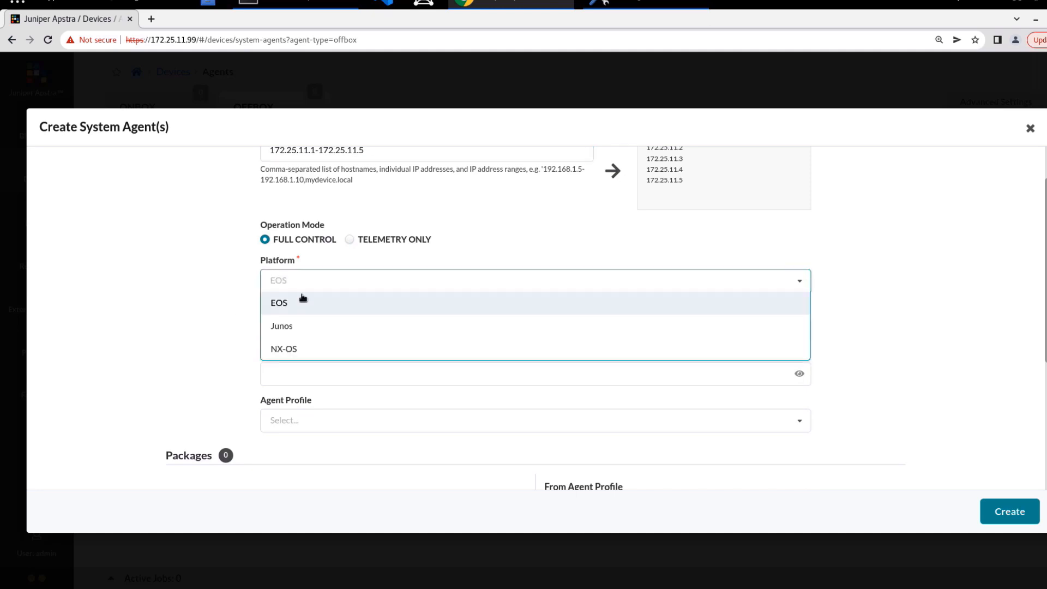
pyautogui.click(300, 325)
pyautogui.click(301, 326)
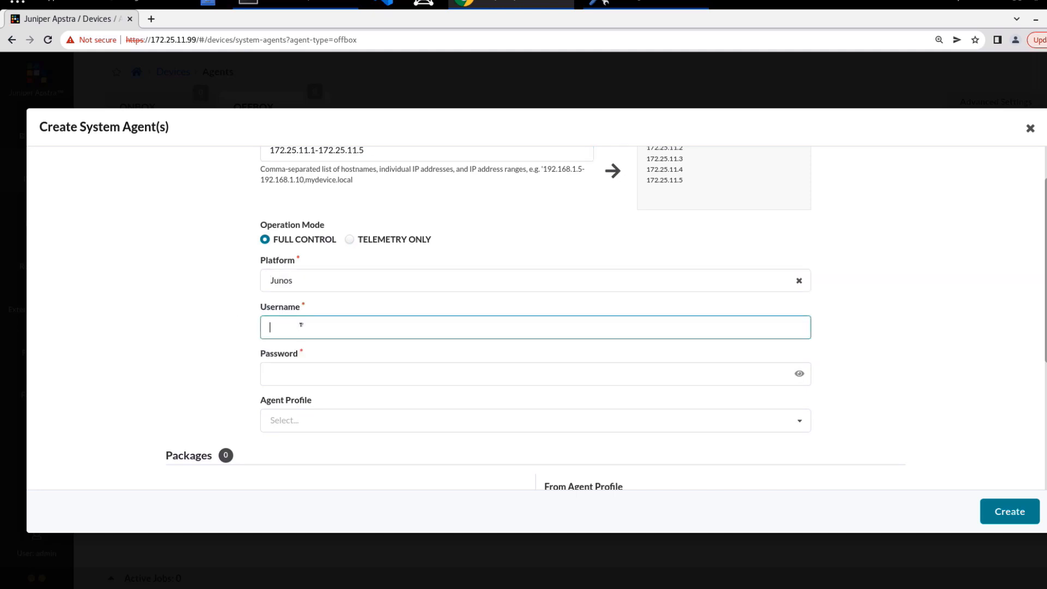
pyautogui.write('lab')
pyautogui.press('Tab')
pyautogui.write('lab123')
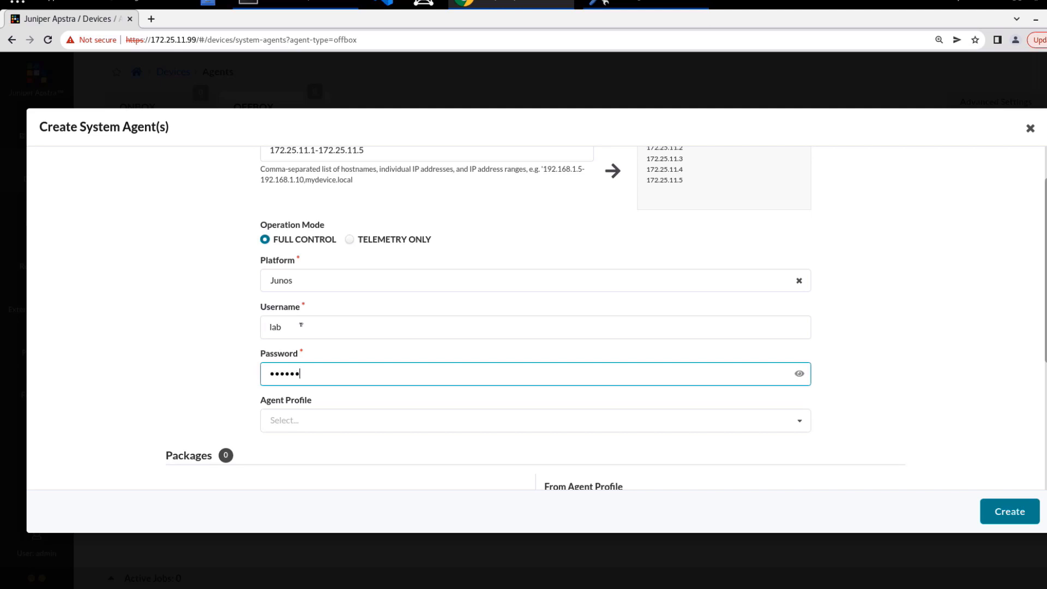
pyautogui.click(1003, 512)
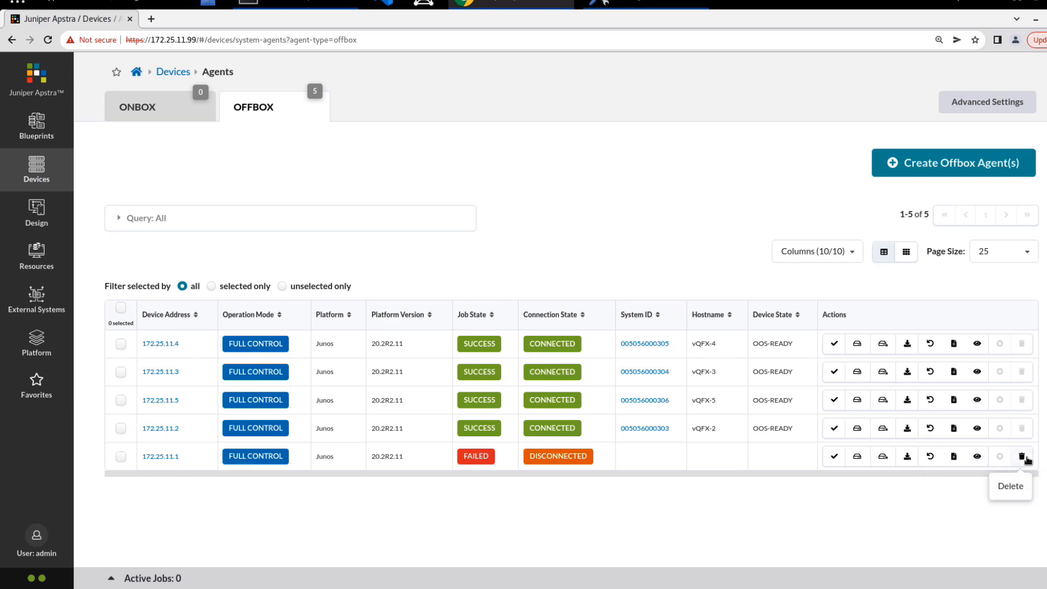
pyautogui.click(978, 459)
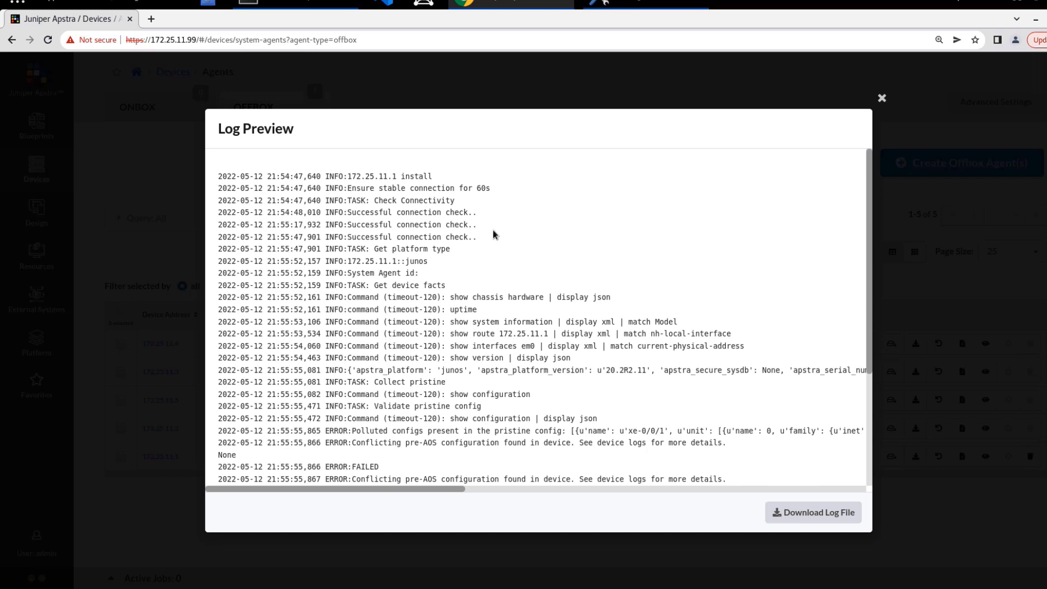
pyautogui.scroll(-2, 386, 407)
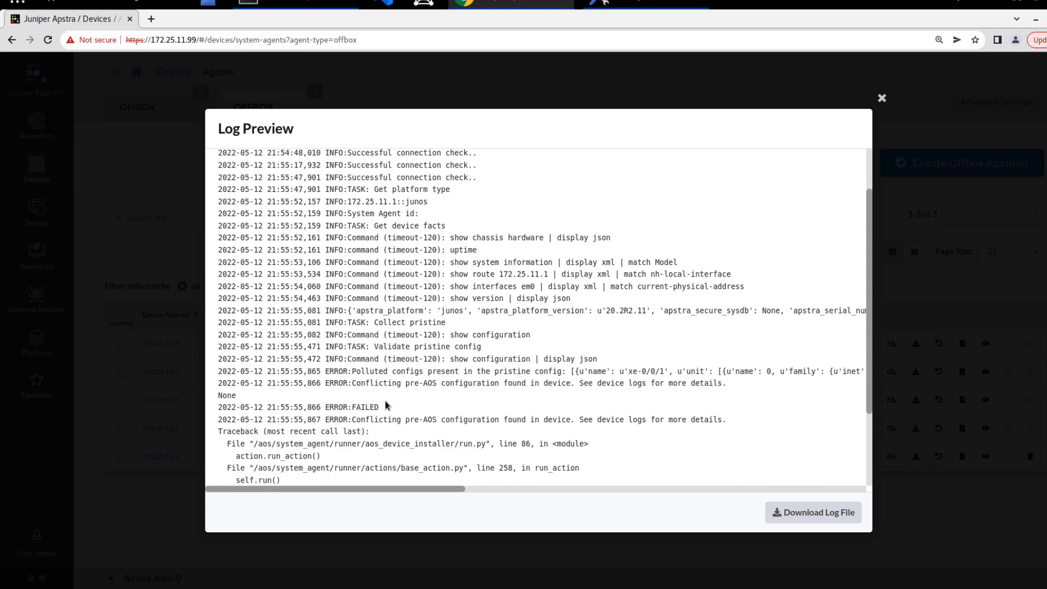
pyautogui.moveTo(323, 369); pyautogui.dragTo(557, 371)
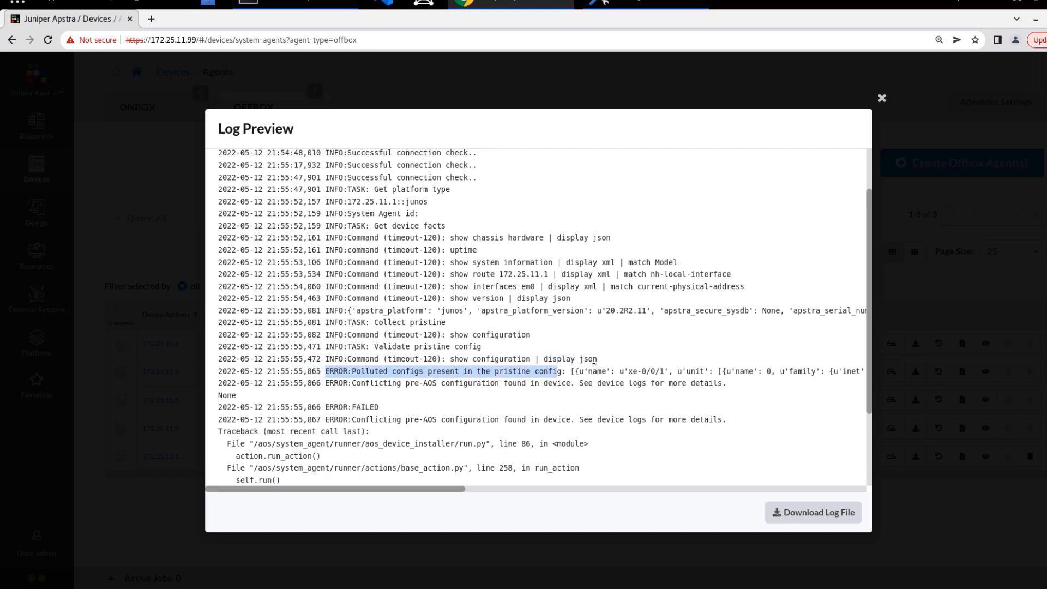
pyautogui.moveTo(628, 371); pyautogui.dragTo(842, 371)
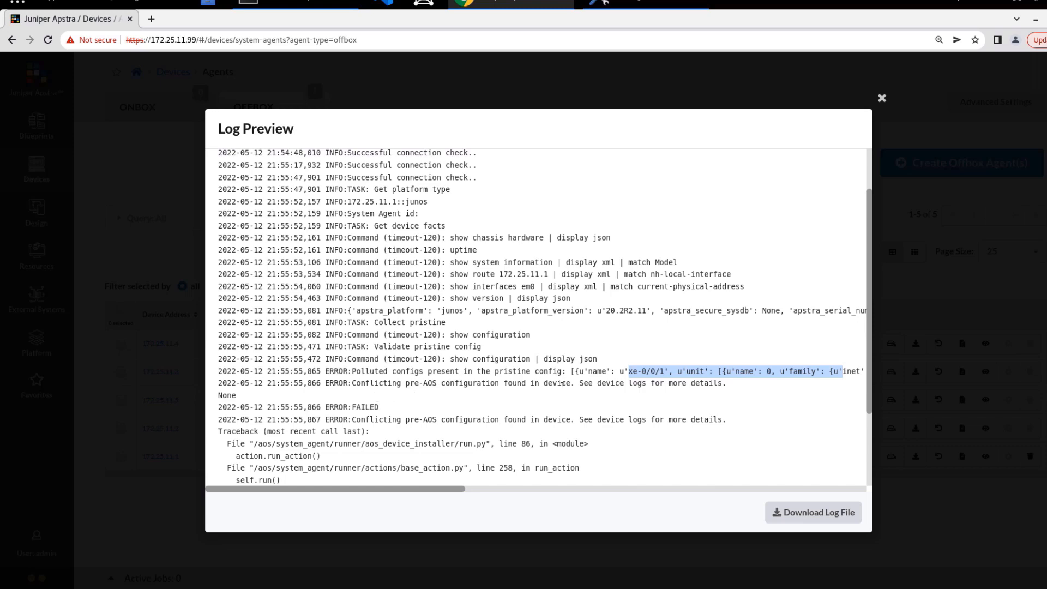
pyautogui.scroll(-2, 542, 357)
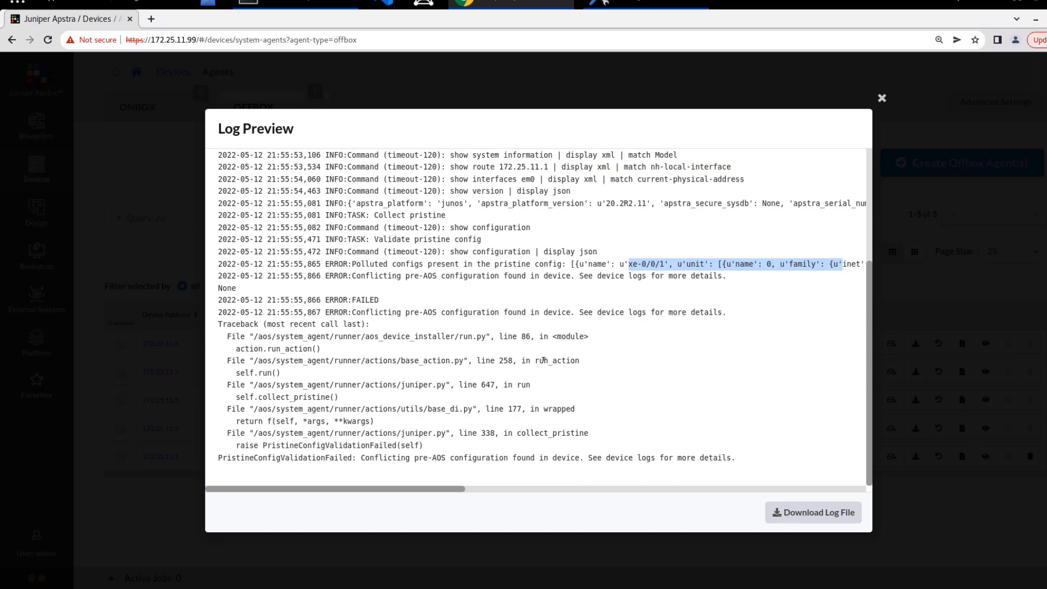
pyautogui.click(884, 101)
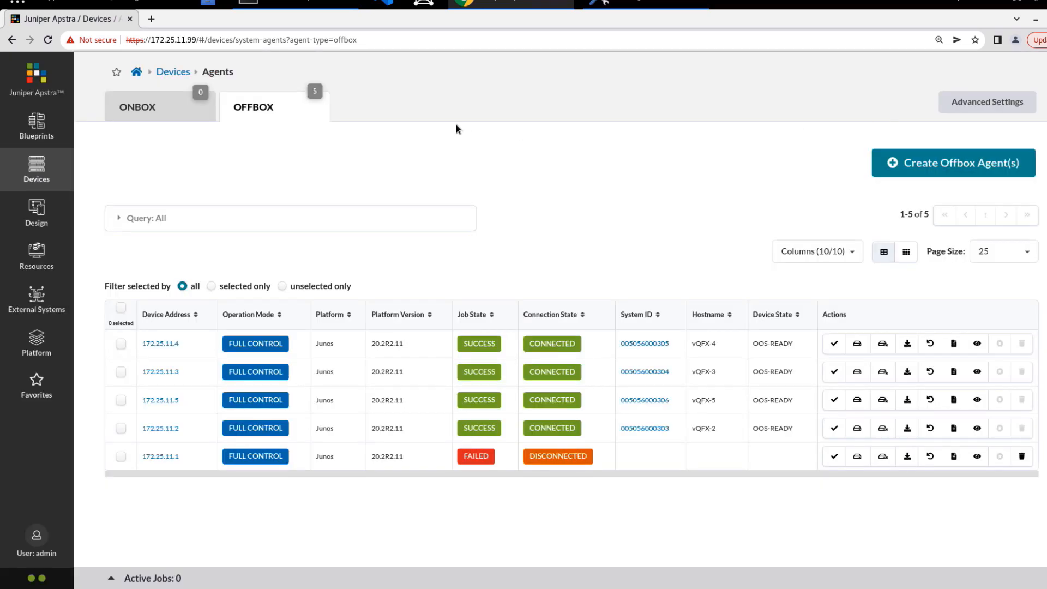
# Step: On vQFX-1, enter configuration mode and show interface xe-0/0/1's configuration
pyautogui.click(288, 3)
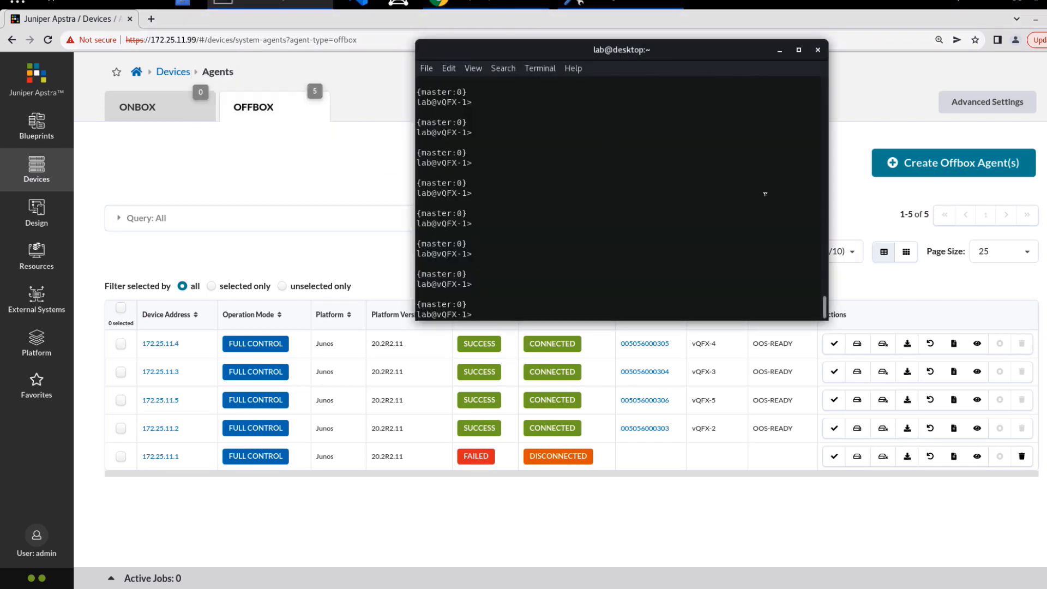
pyautogui.write('configure')
pyautogui.press('Return')
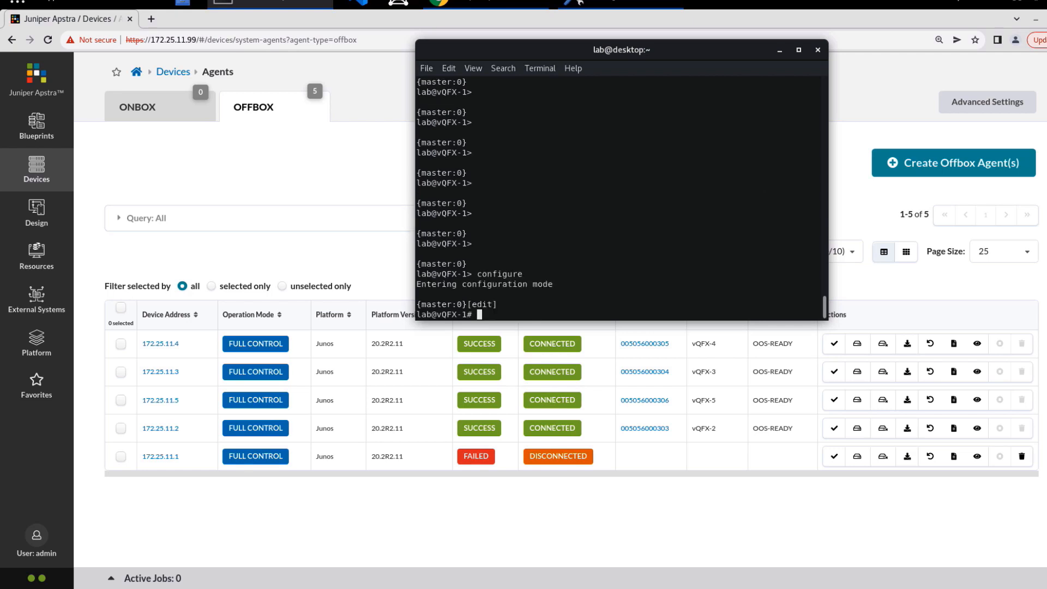
pyautogui.write('show interfaces xe-0/0/1')
pyautogui.press('Return')
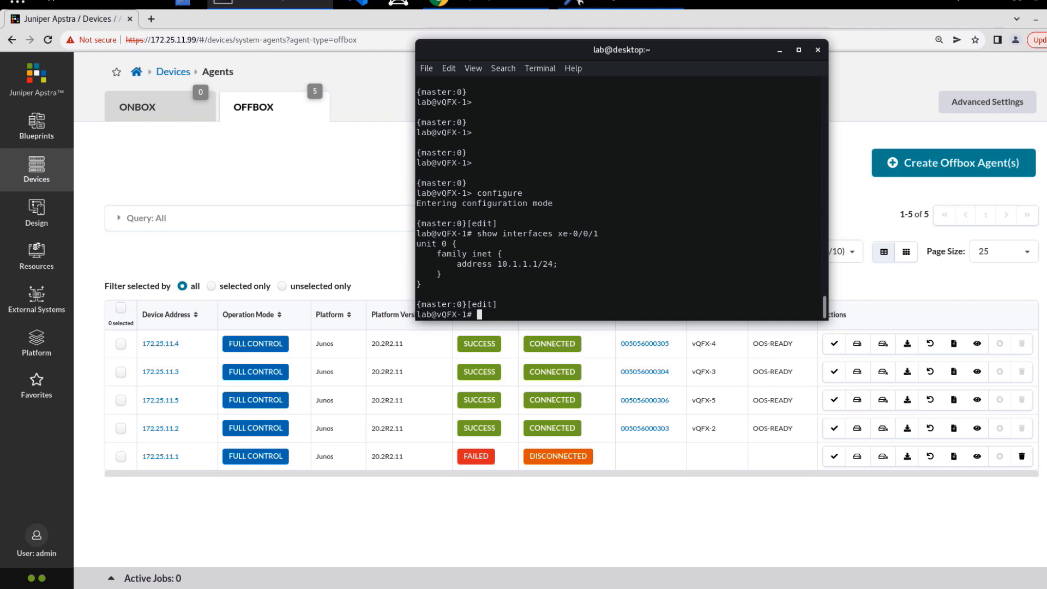
# Step: Delete interface xe-0/0/1's configuration, review the remaining interfaces, and commit and-quit
pyautogui.write('delete interfaces xe-0/0/1')
pyautogui.press('Return')
pyautogui.write('show interfaces')
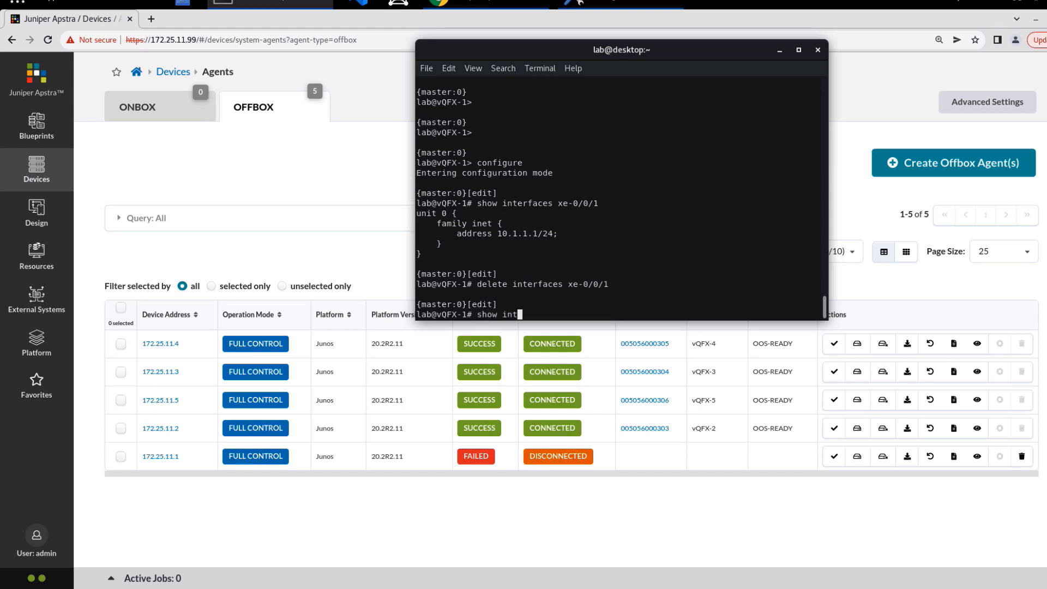
pyautogui.press('Return')
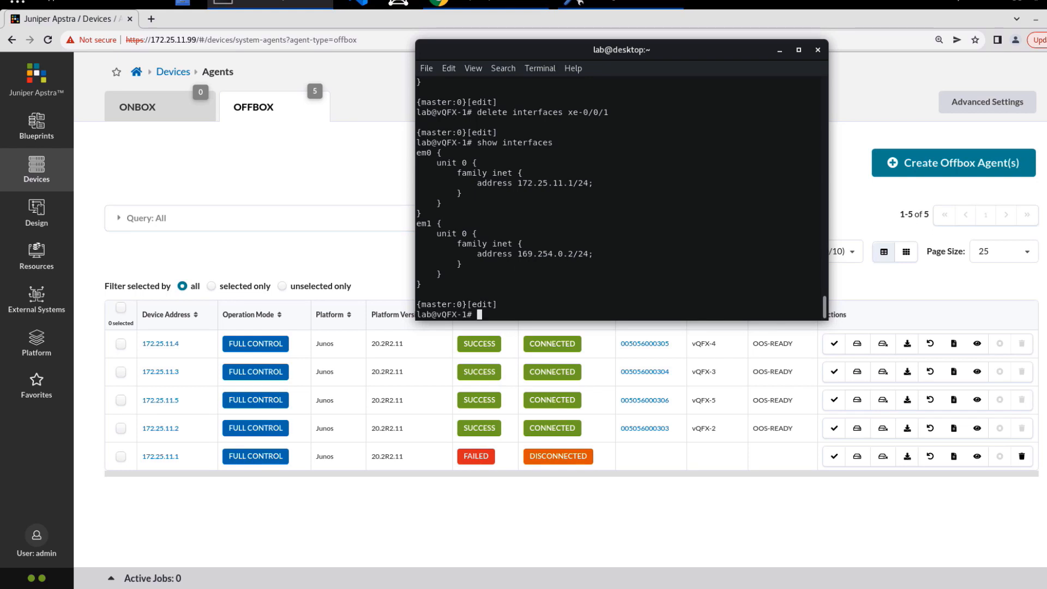
pyautogui.write('commit and-quit')
pyautogui.press('Return')
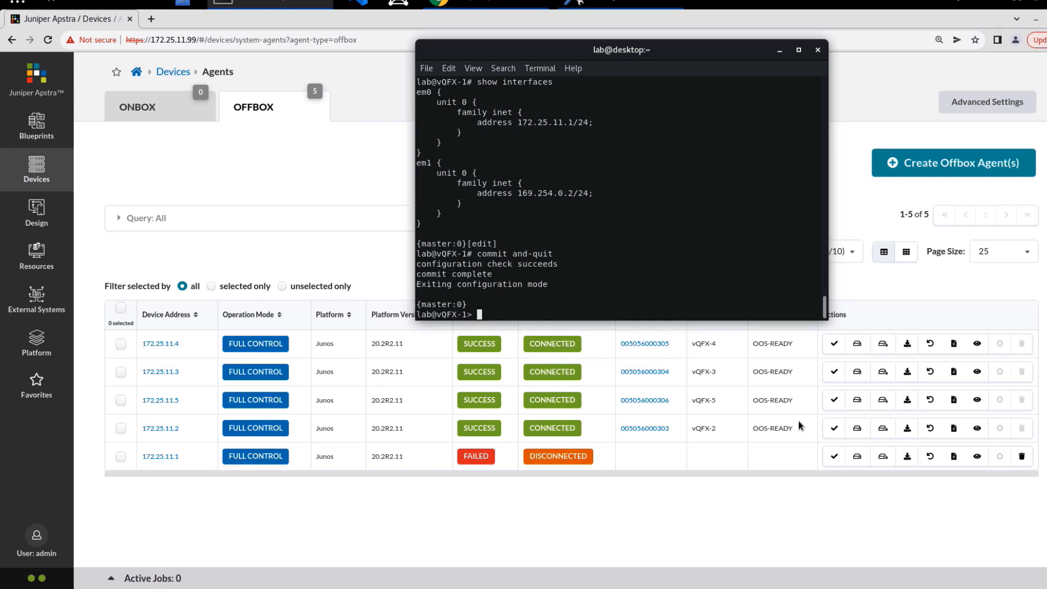
pyautogui.click(732, 508)
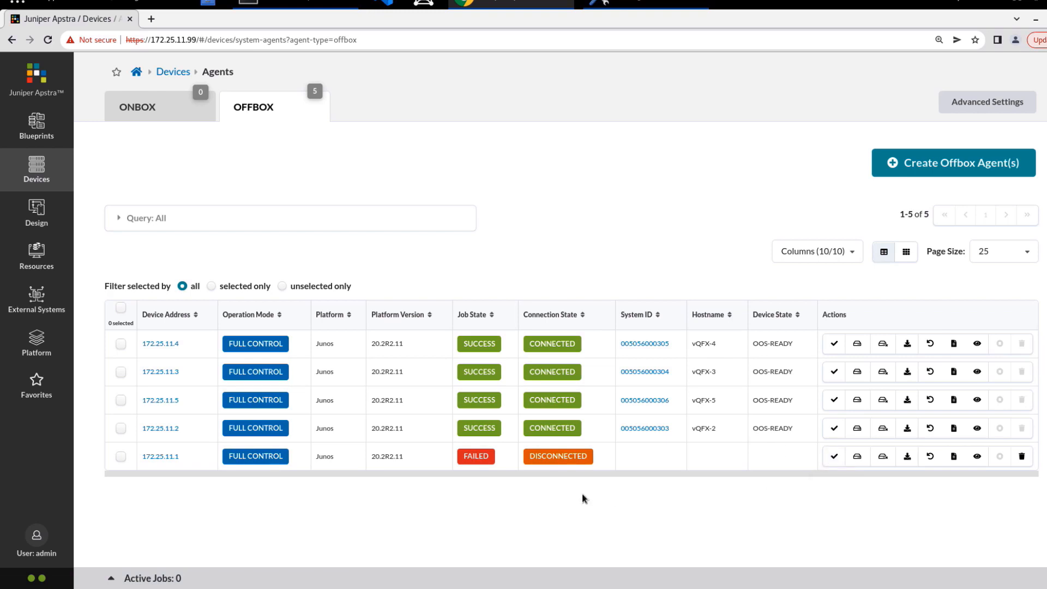
# Step: Install the offbox agent at 172.25.11.1 and follow its job in Active Jobs
pyautogui.click(865, 457)
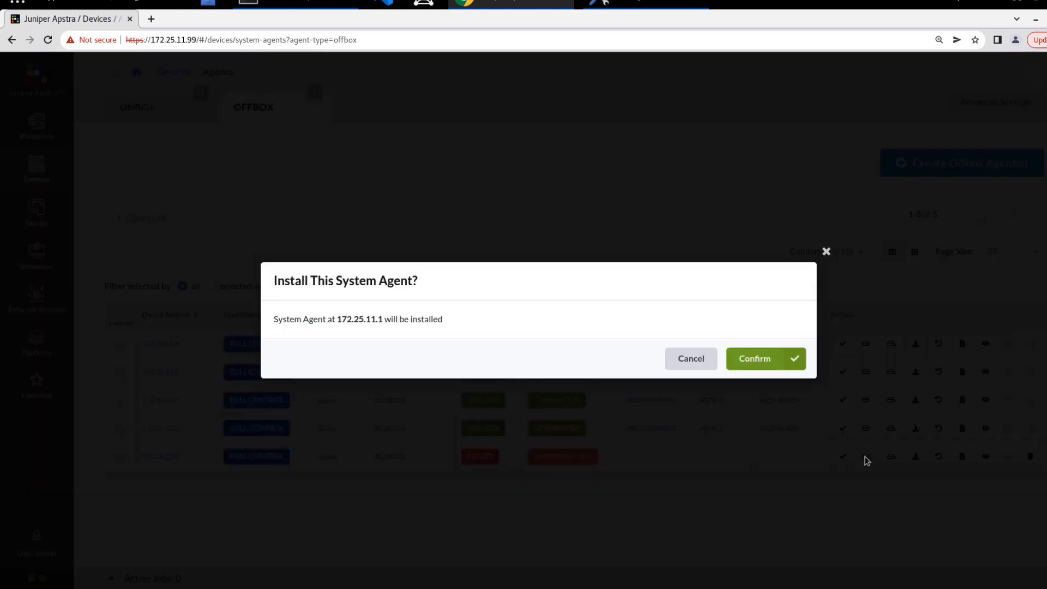
pyautogui.click(766, 361)
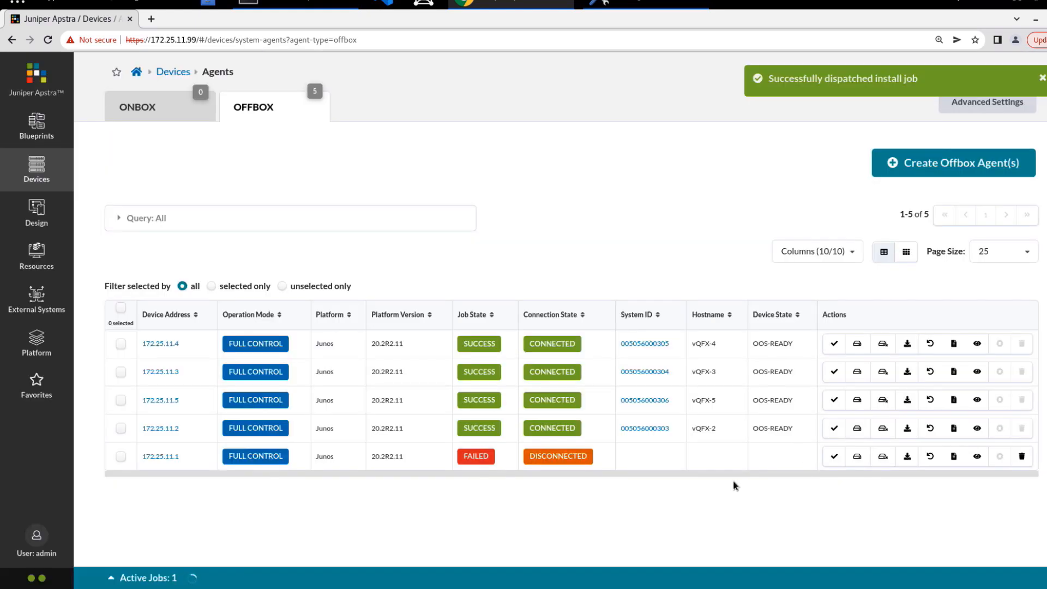
pyautogui.click(148, 579)
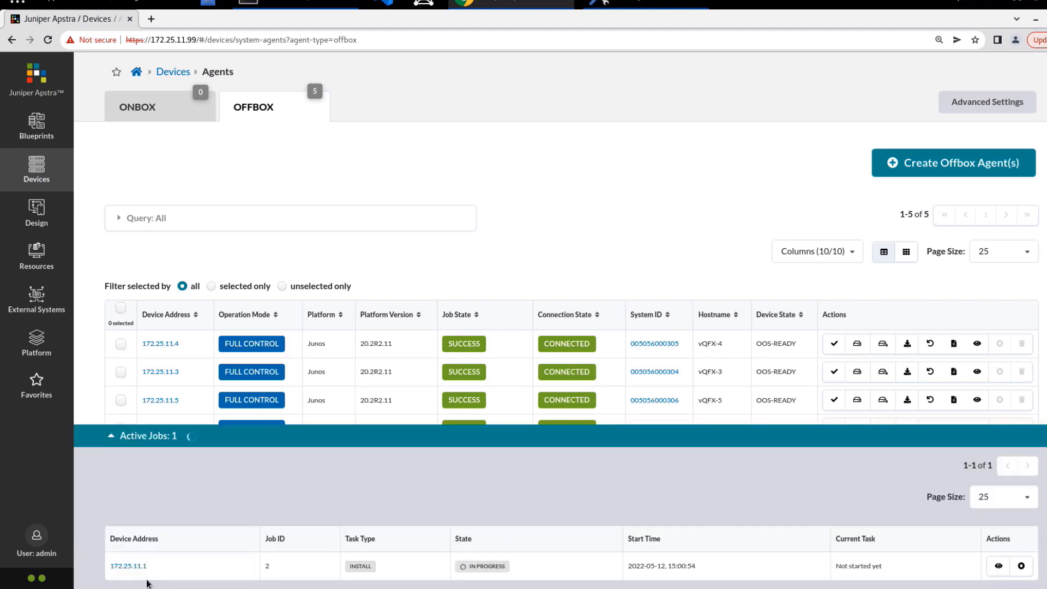
pyautogui.scroll(-2, 463, 314)
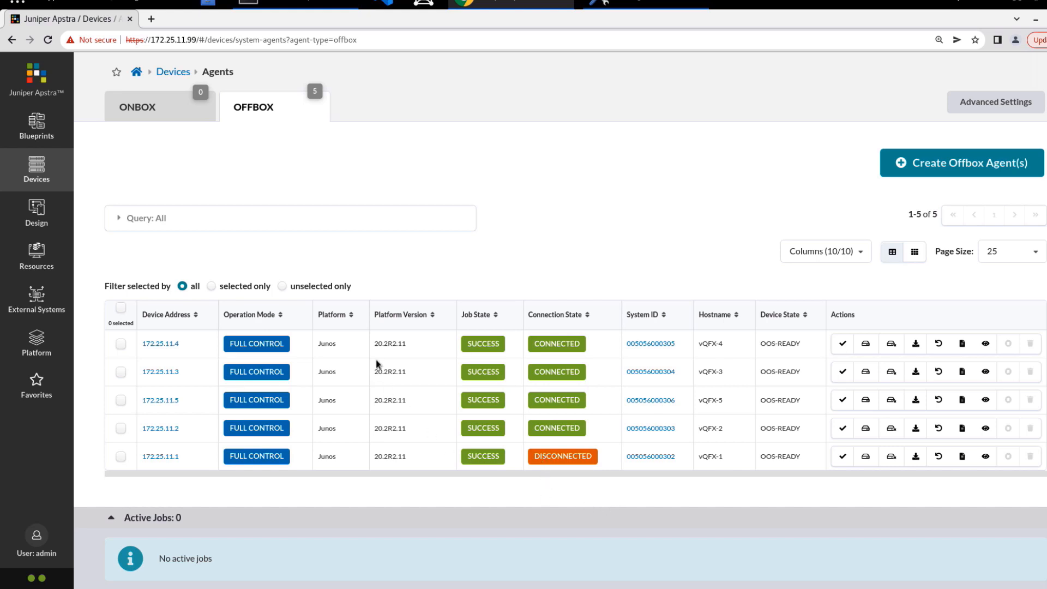
pyautogui.click(659, 346)
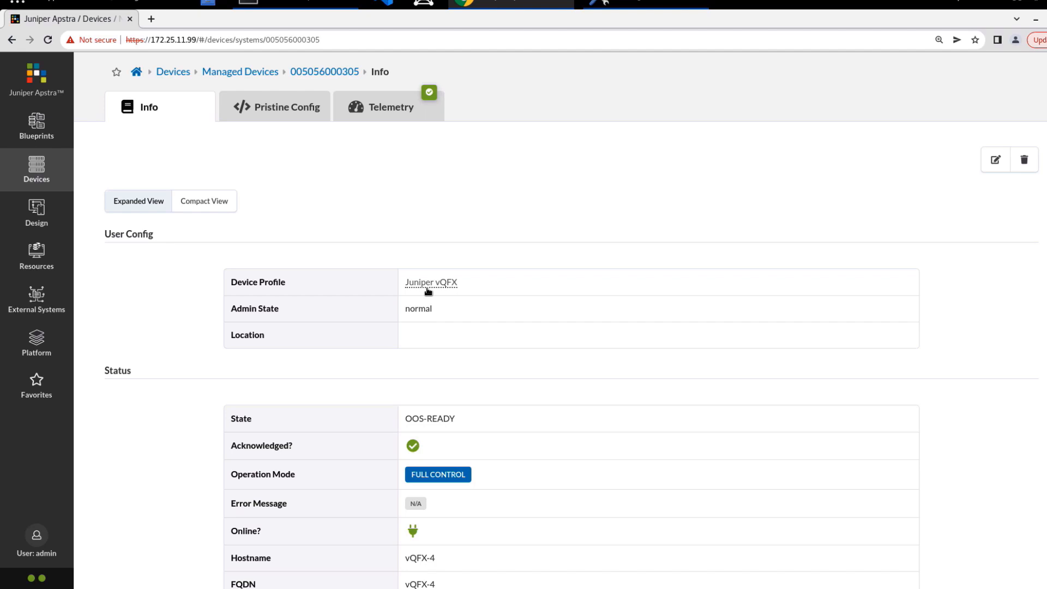
# Step: Scroll through the device's Status, Container Status and Facts sections
pyautogui.scroll(-1, 521, 276)
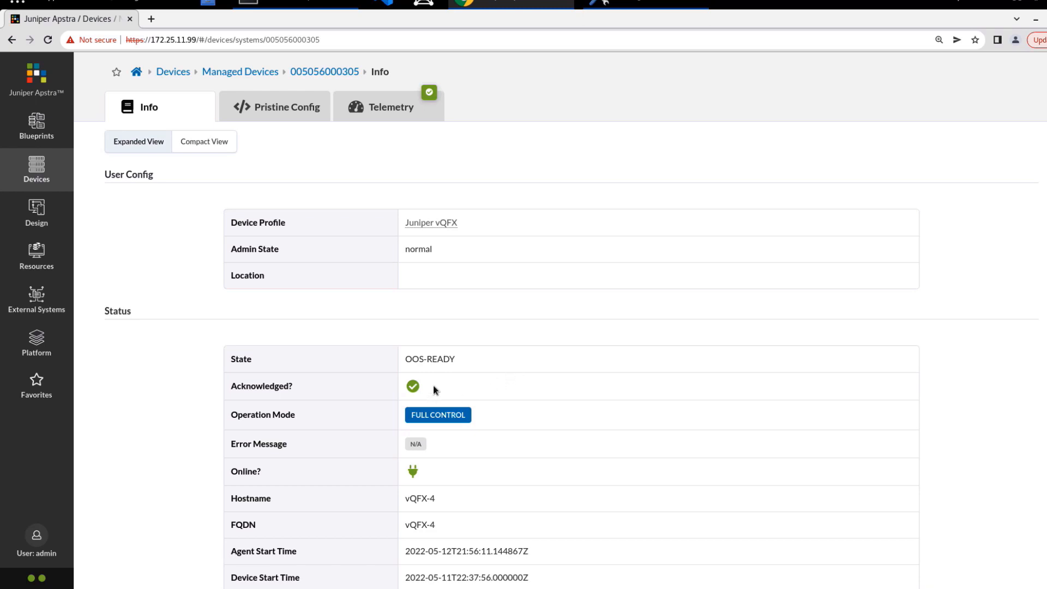
pyautogui.scroll(-1, 555, 398)
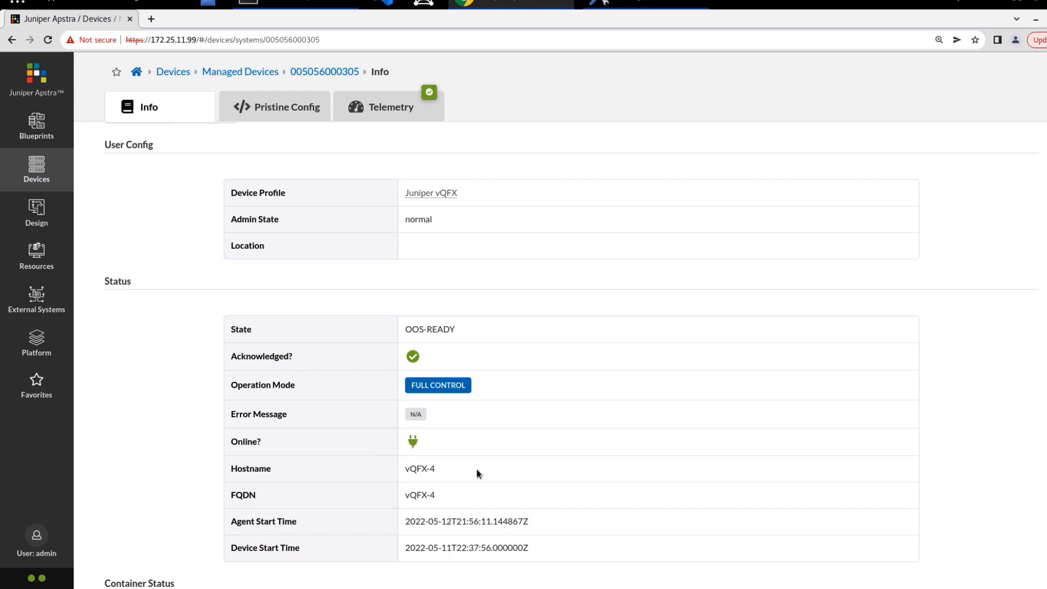
pyautogui.scroll(-1, 476, 469)
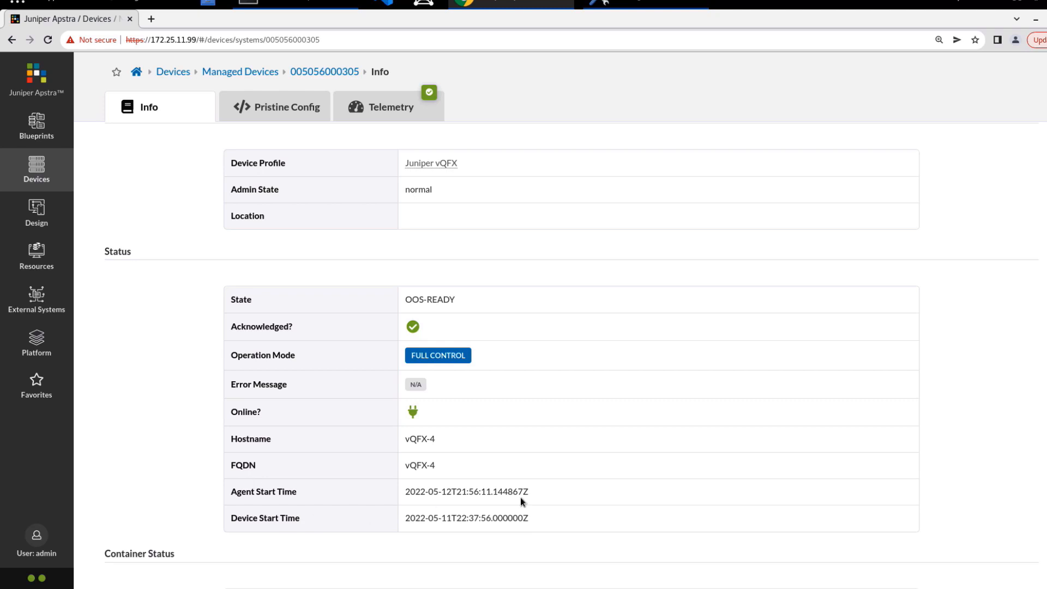
pyautogui.scroll(-6, 521, 499)
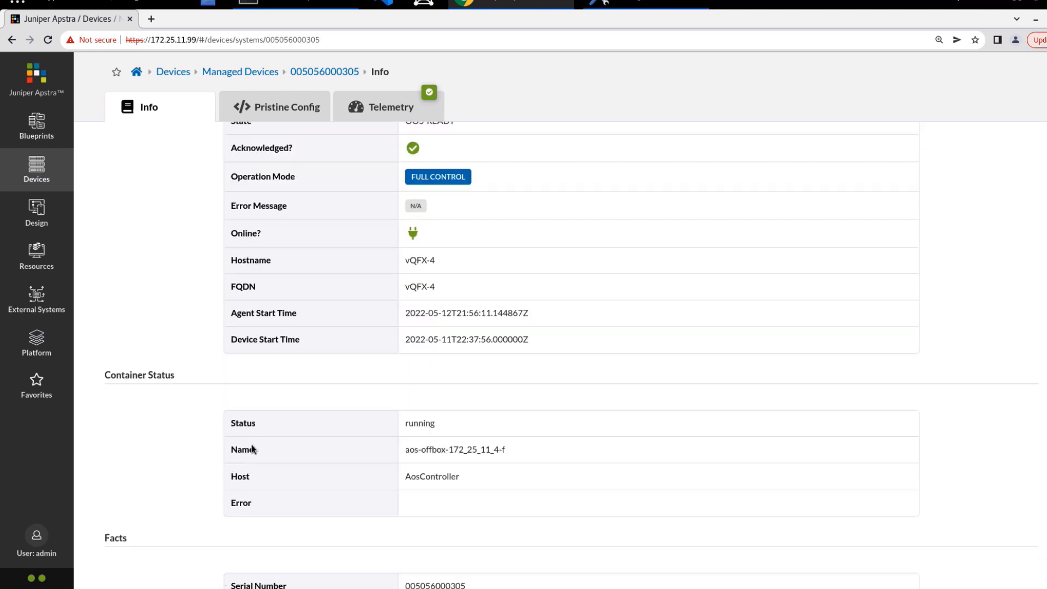
pyautogui.scroll(-10, 250, 447)
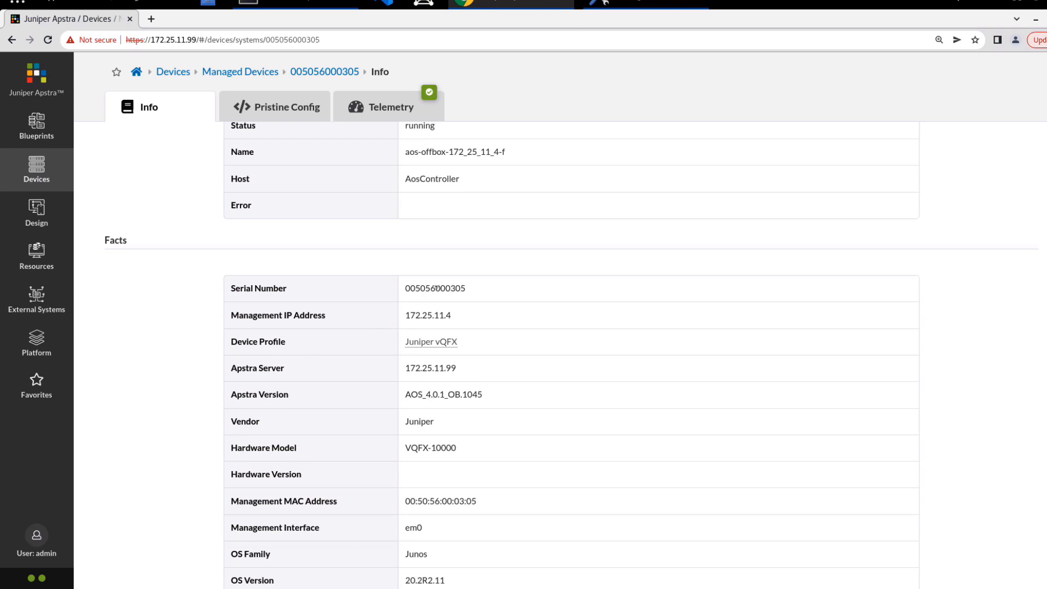
# Step: Select the serial number and management MAC address values, then return to the top
pyautogui.doubleClick(437, 288)
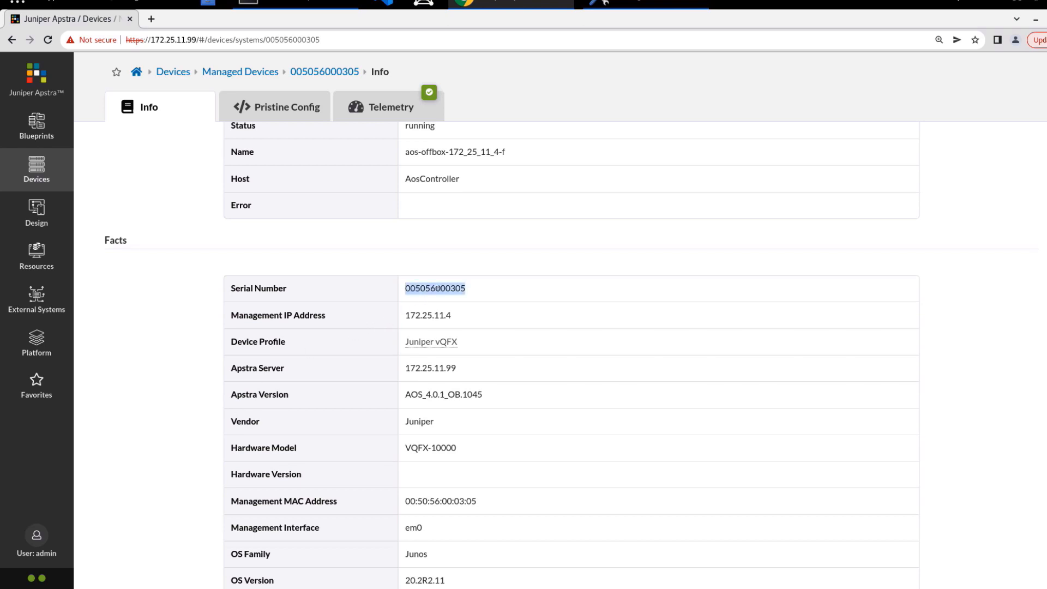
pyautogui.click(477, 501)
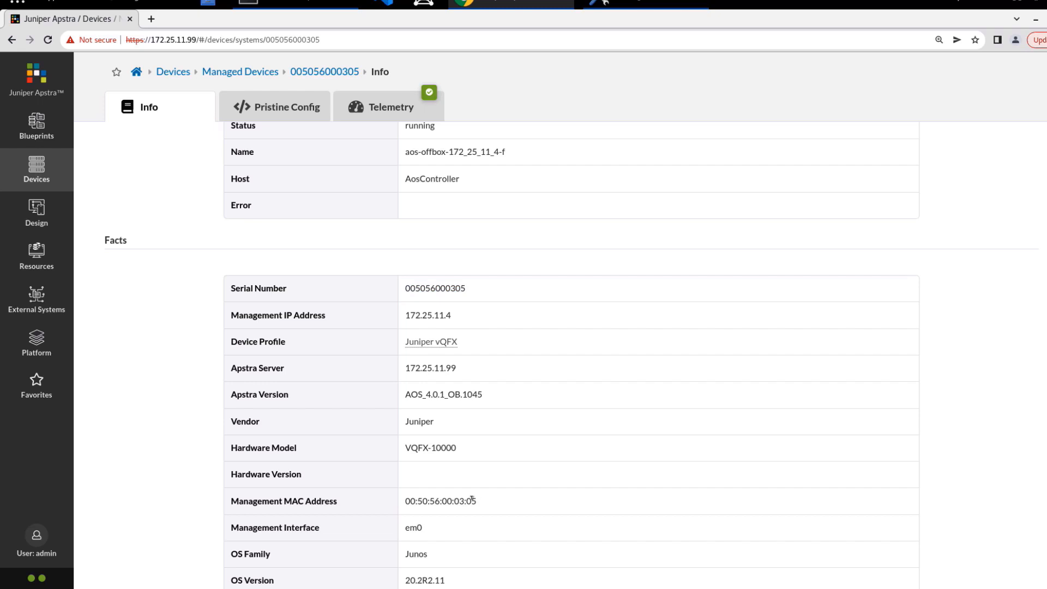
pyautogui.moveTo(472, 500); pyautogui.dragTo(410, 499)
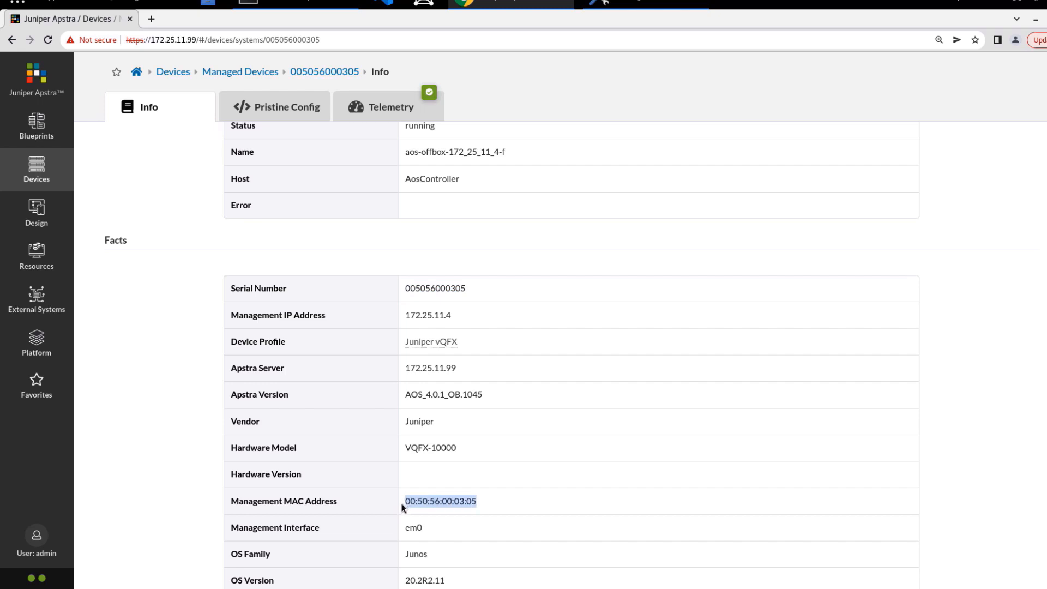
pyautogui.doubleClick(455, 289)
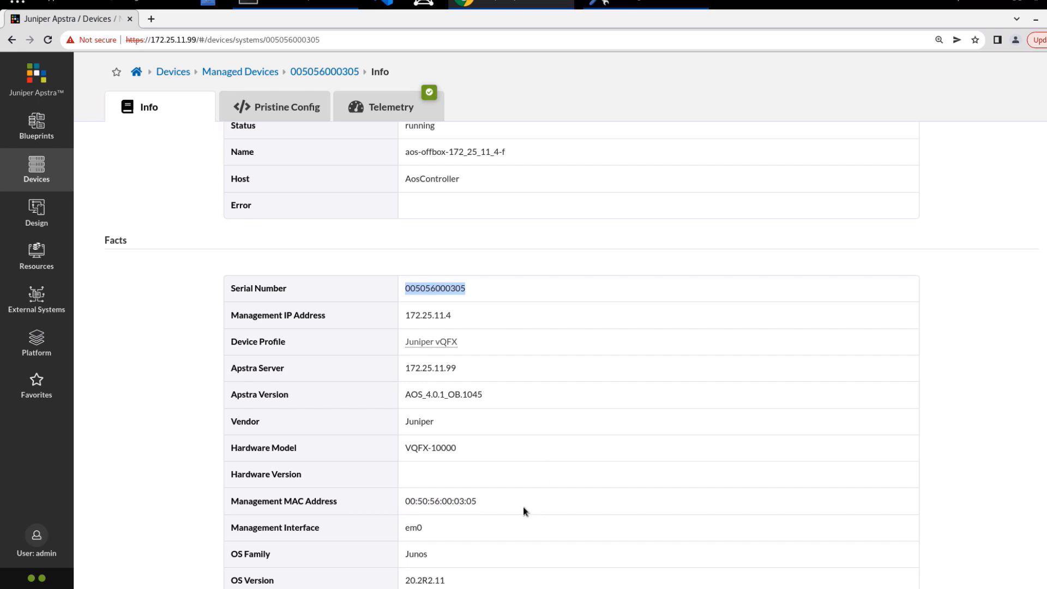
pyautogui.scroll(-1, 523, 507)
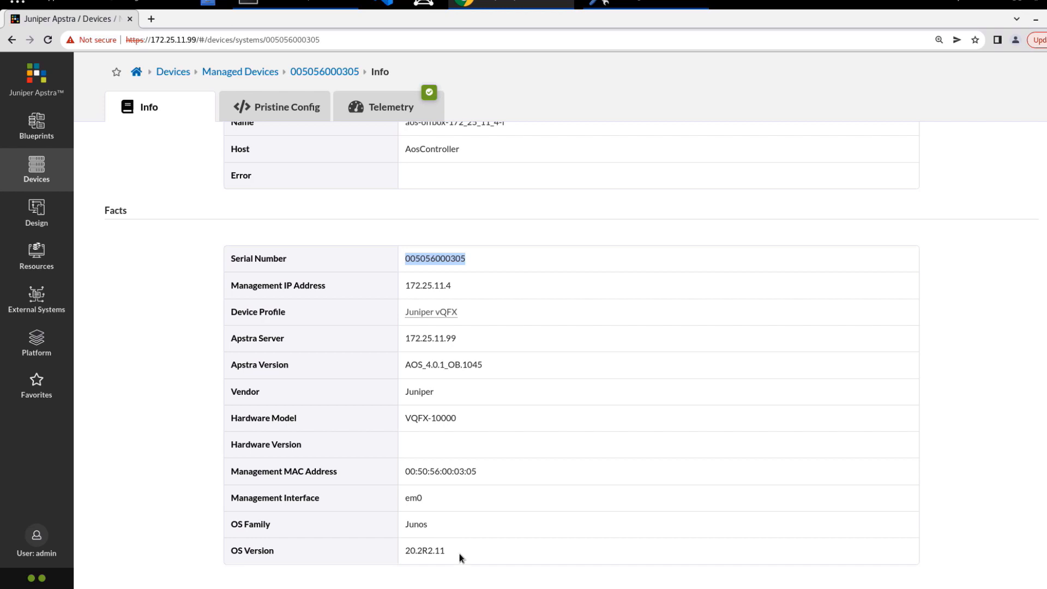
pyautogui.scroll(8, 459, 555)
pyautogui.scroll(3, 347, 240)
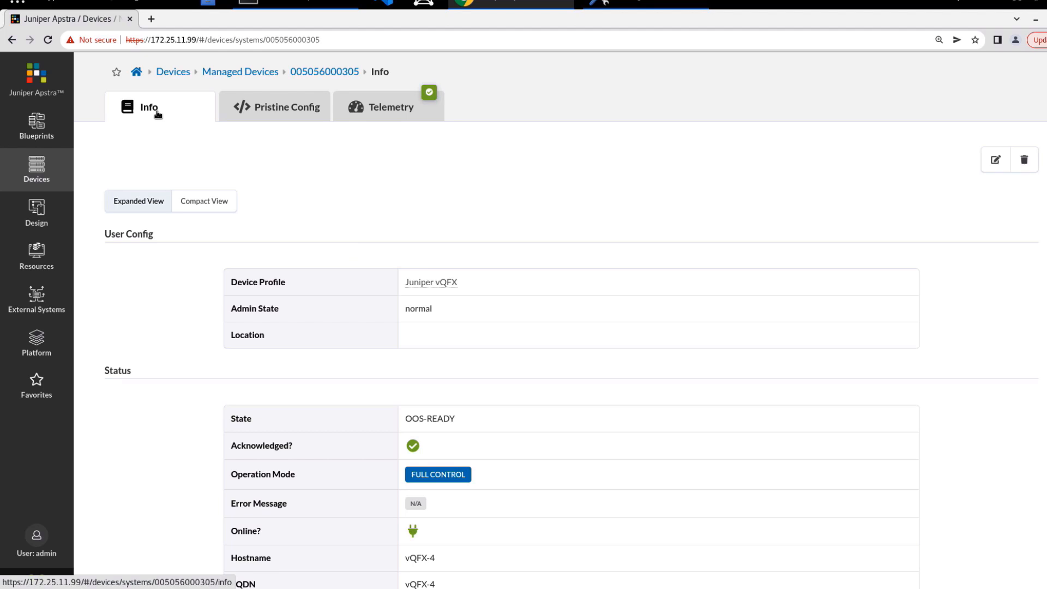
pyautogui.click(260, 112)
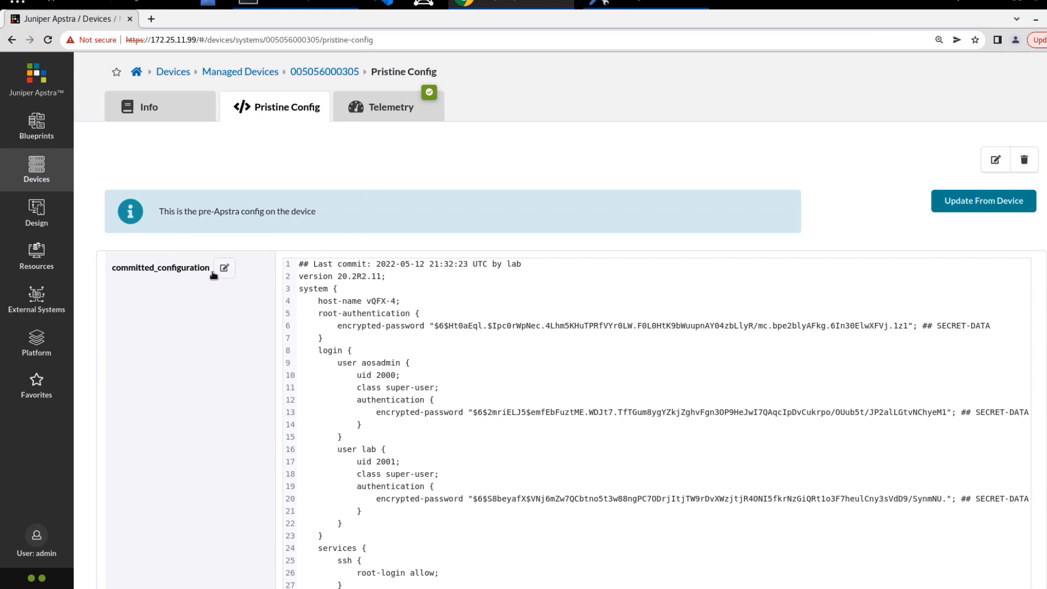
pyautogui.click(371, 112)
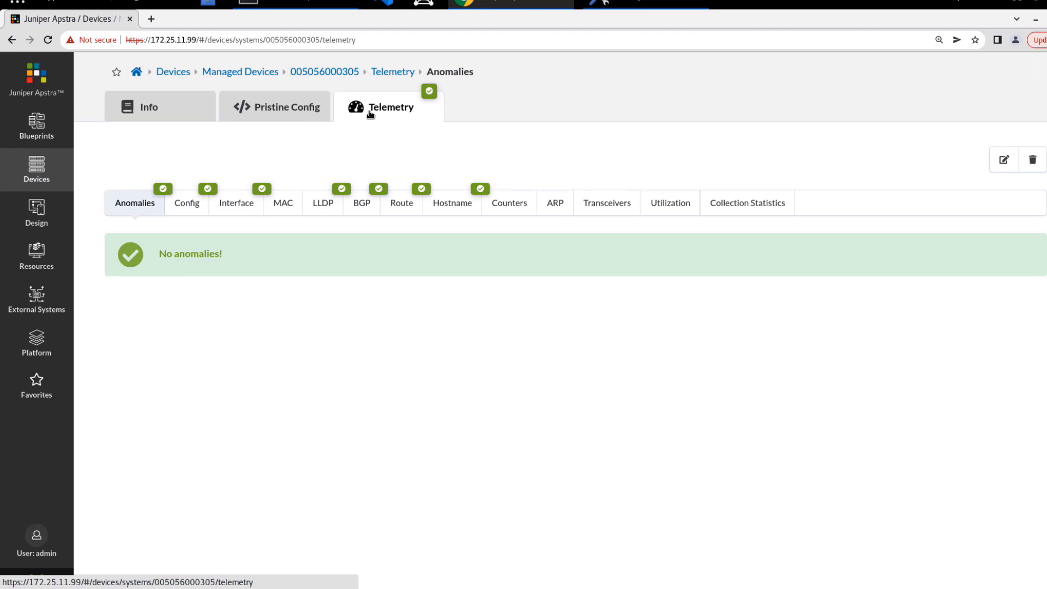
pyautogui.click(228, 208)
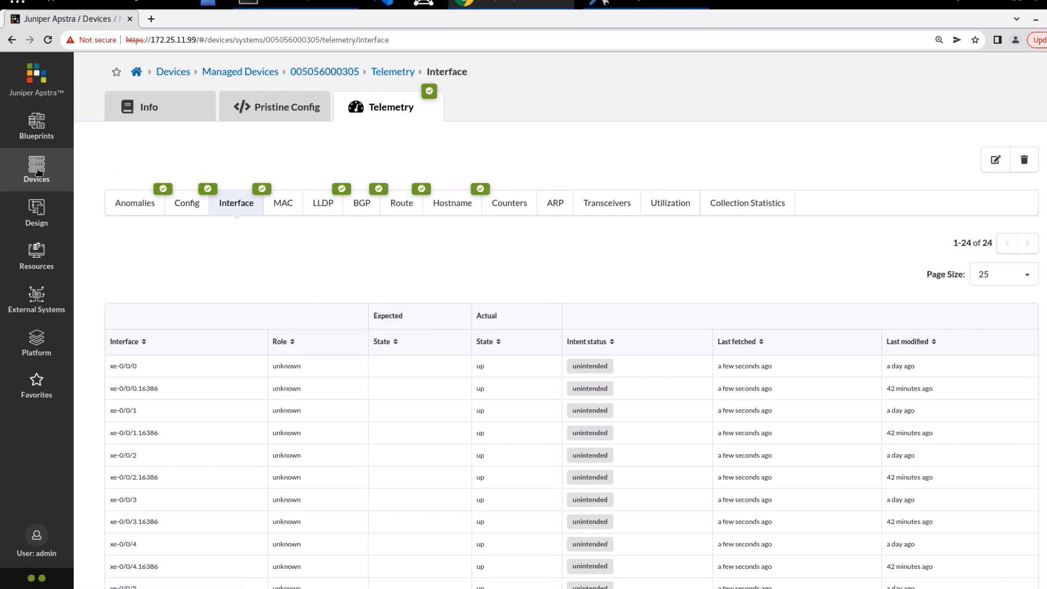
pyautogui.moveTo(37, 170)
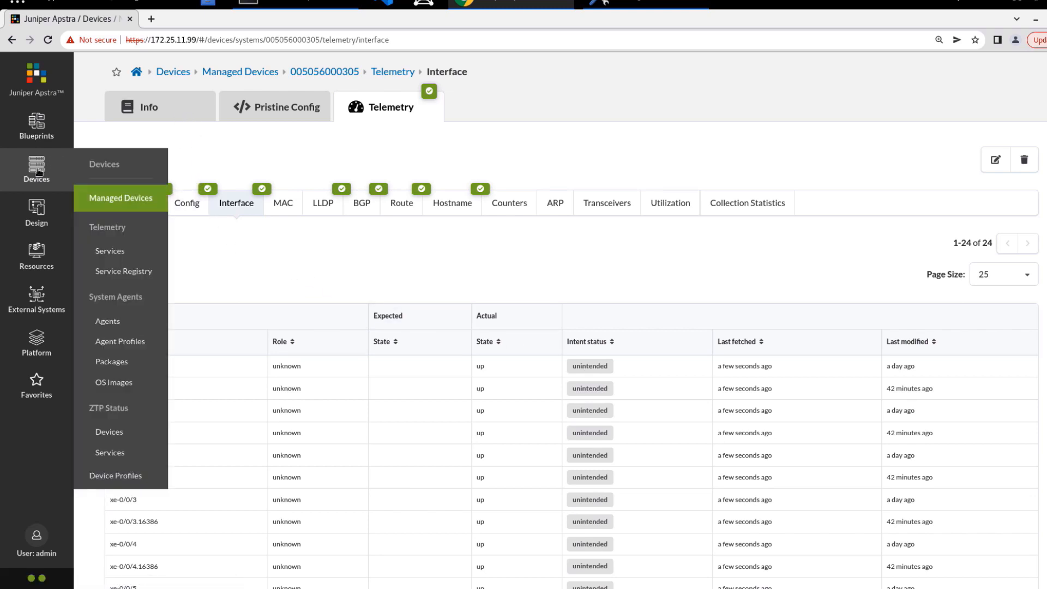
pyautogui.click(105, 323)
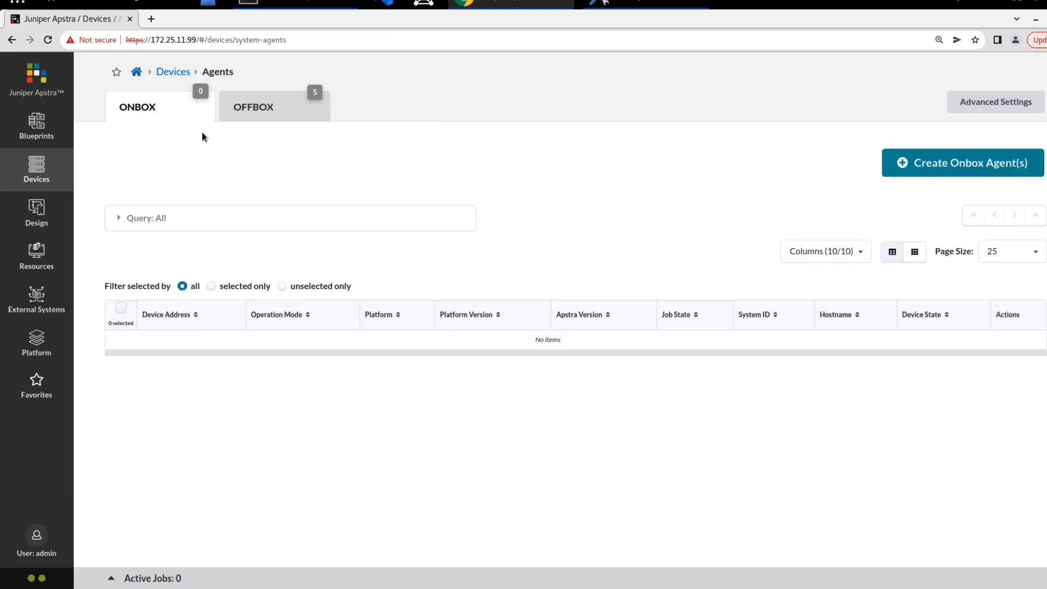
pyautogui.click(247, 112)
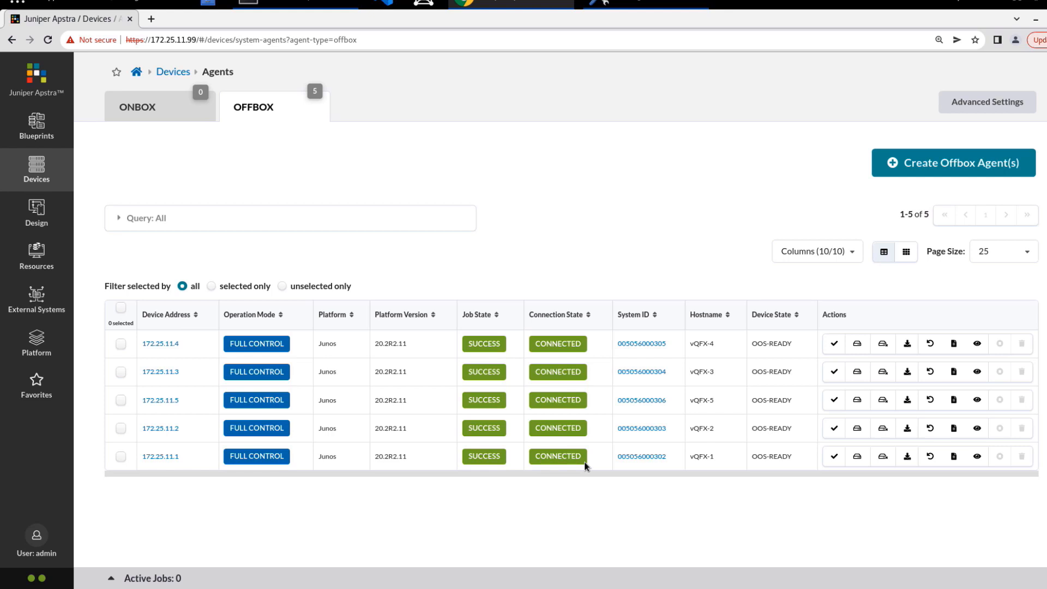
pyautogui.click(120, 307)
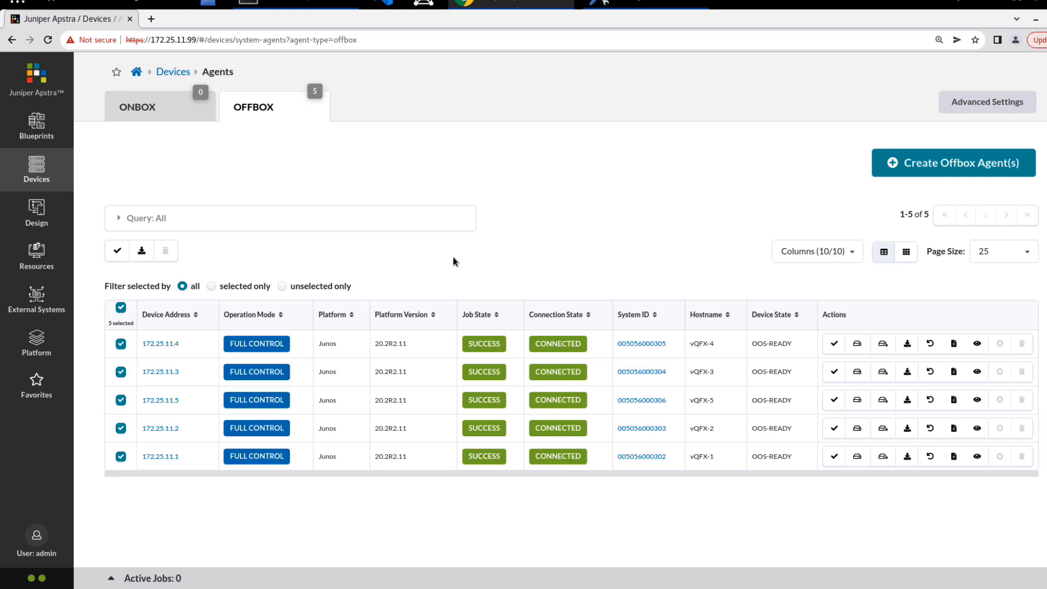
pyautogui.click(121, 307)
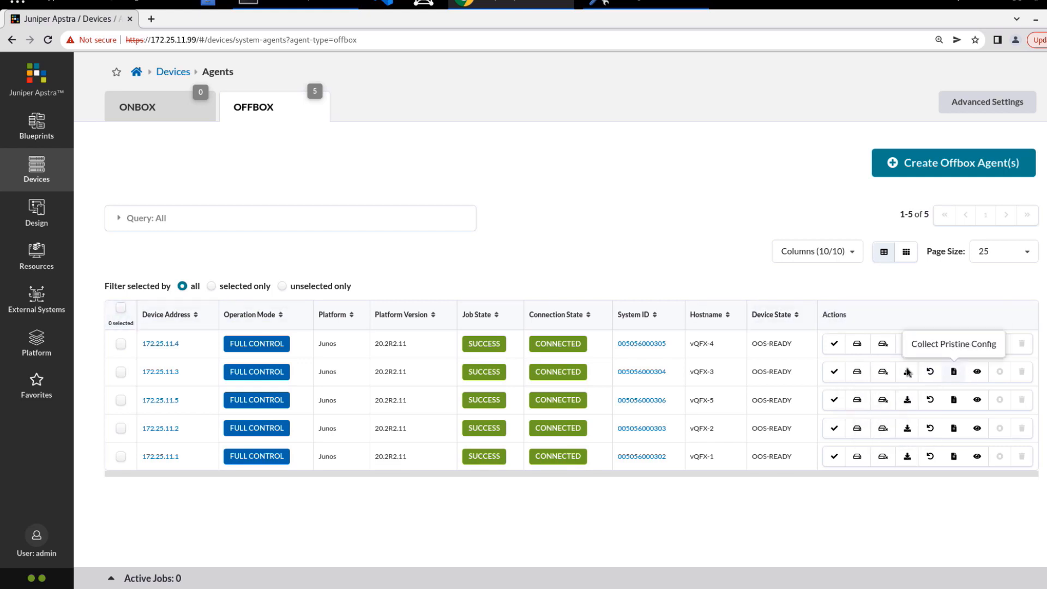
# Step: Uninstall the agents at 172.25.11.4, .3, .5, .2 and .1, confirming each
pyautogui.click(881, 346)
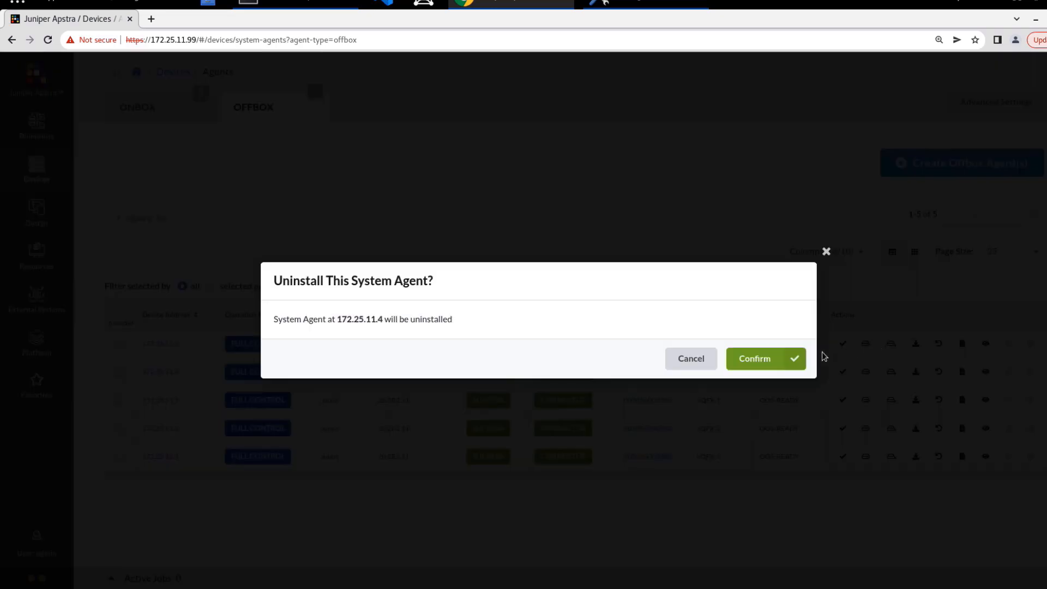
pyautogui.click(752, 358)
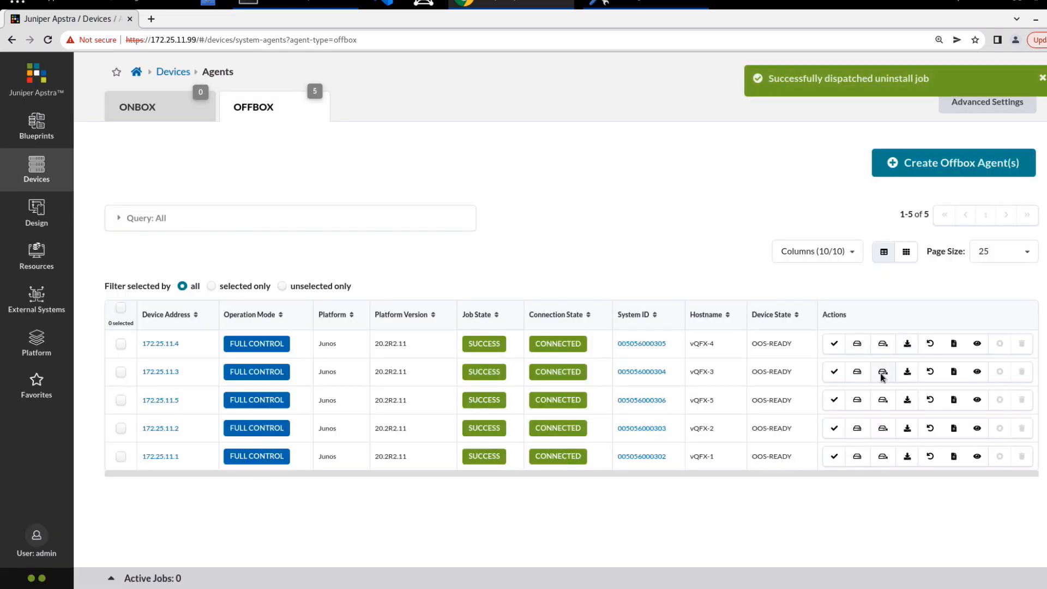
pyautogui.click(883, 373)
pyautogui.click(754, 359)
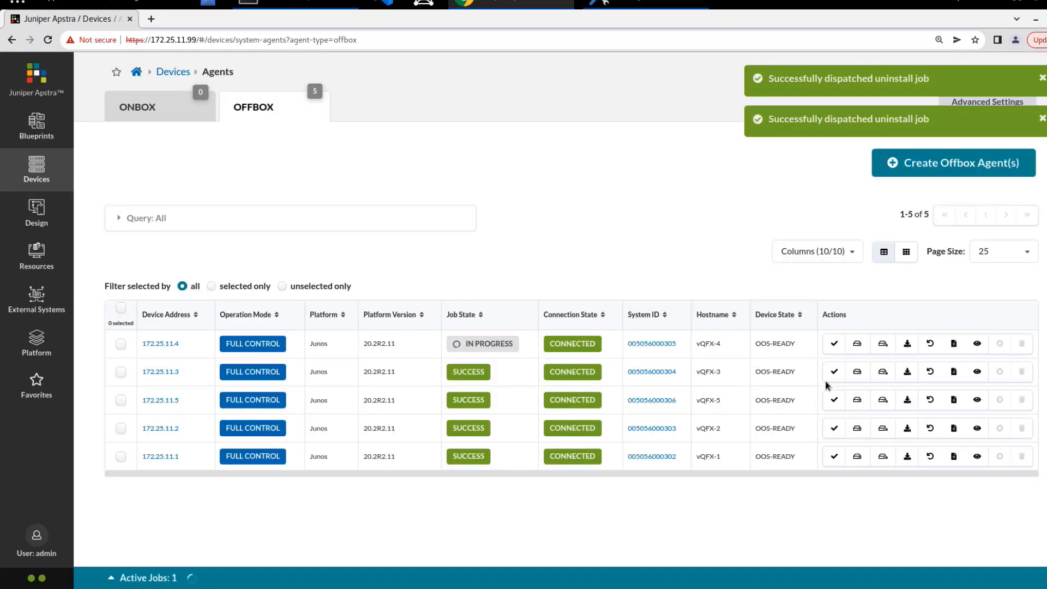
pyautogui.click(880, 401)
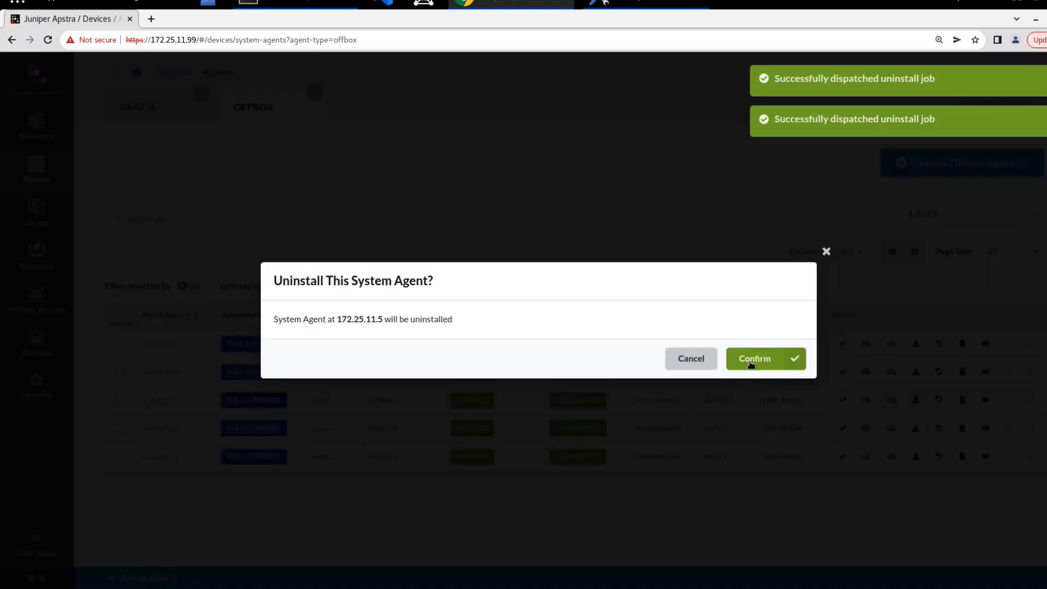
pyautogui.click(752, 358)
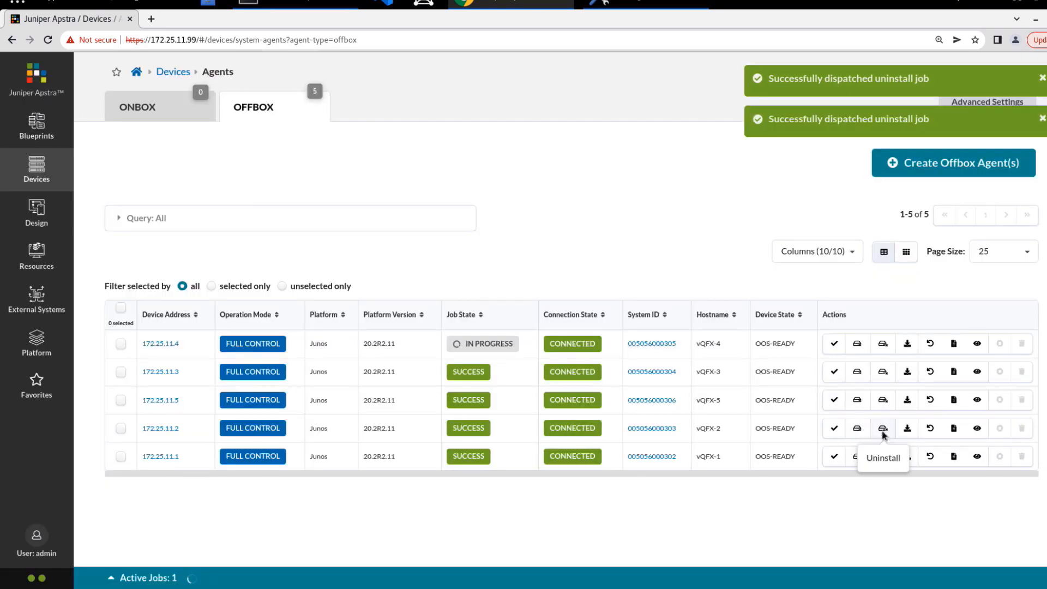
pyautogui.click(883, 428)
pyautogui.click(753, 360)
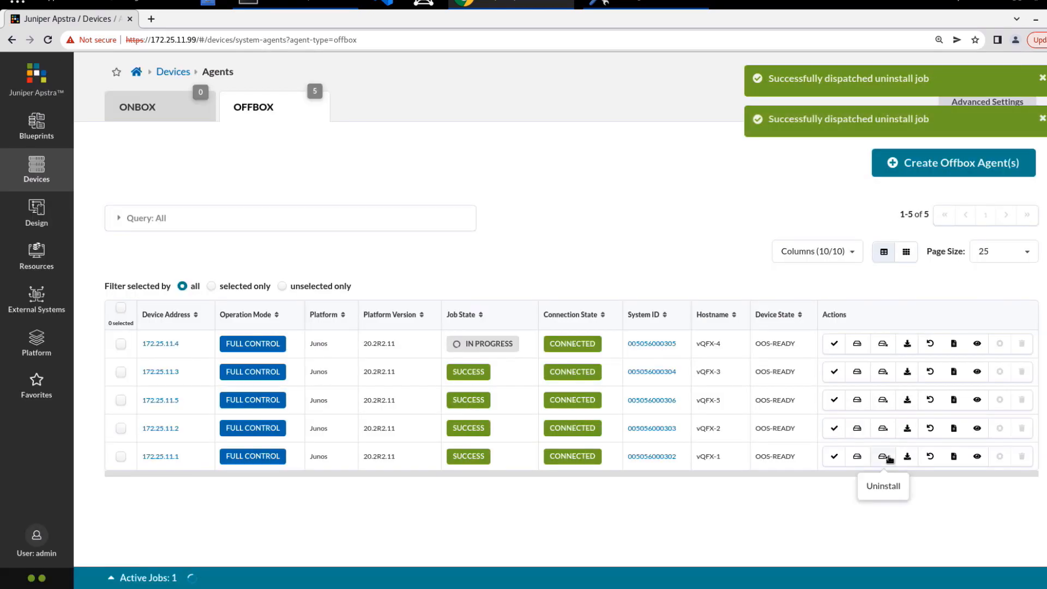
pyautogui.click(891, 457)
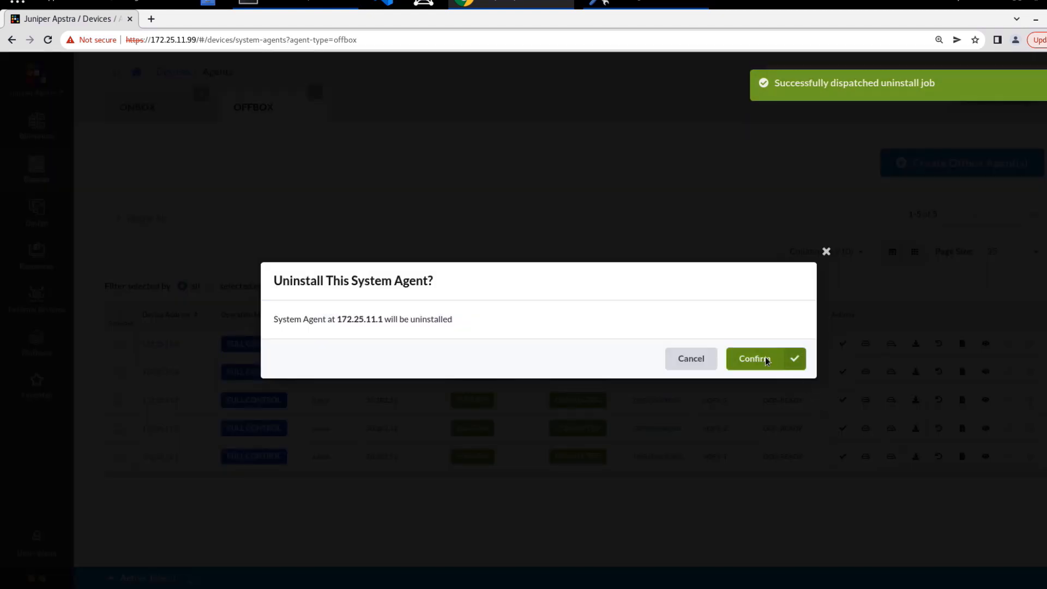
pyautogui.click(772, 360)
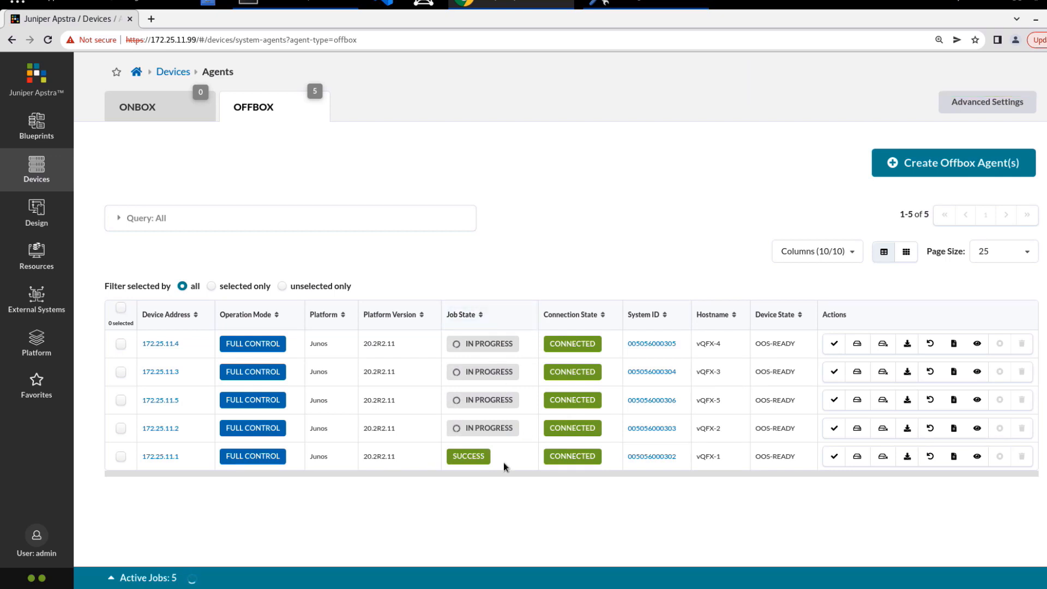
# Step: Watch the five uninstall jobs in the Active Jobs list, then collapse it
pyautogui.click(140, 575)
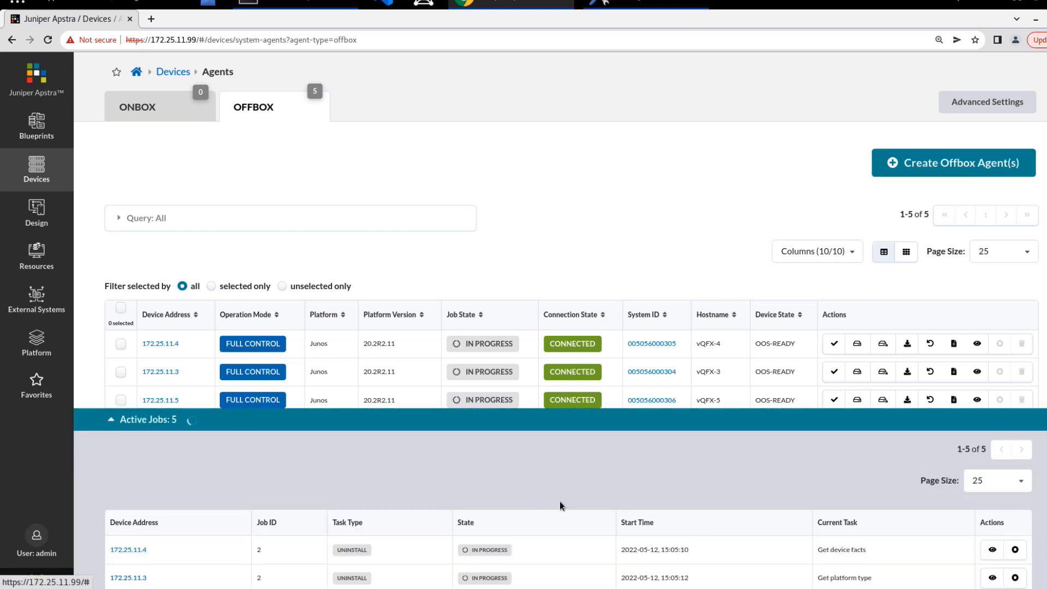
pyautogui.scroll(-2, 562, 506)
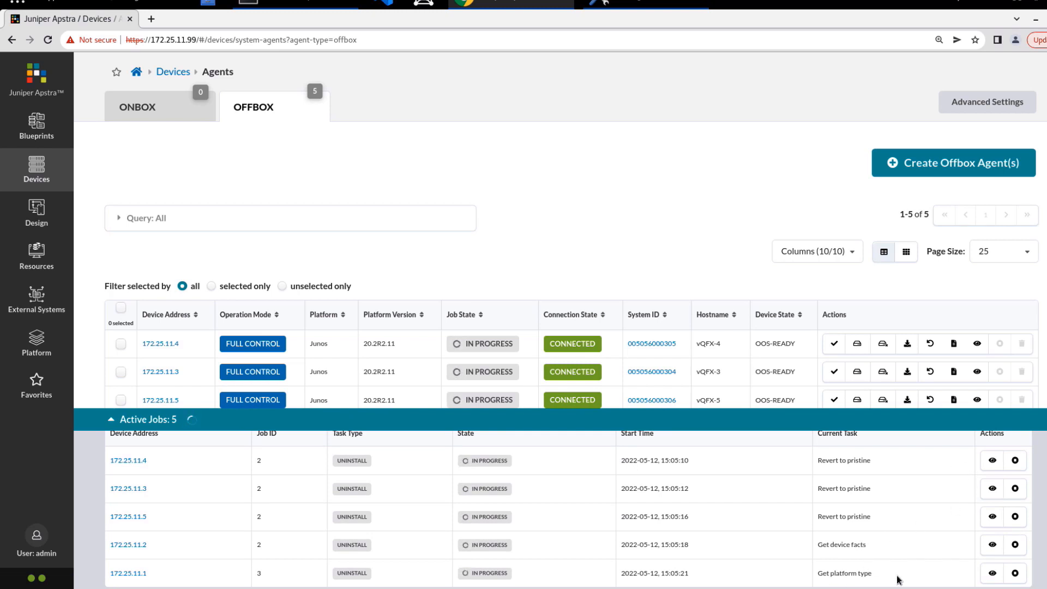
pyautogui.scroll(2, 868, 529)
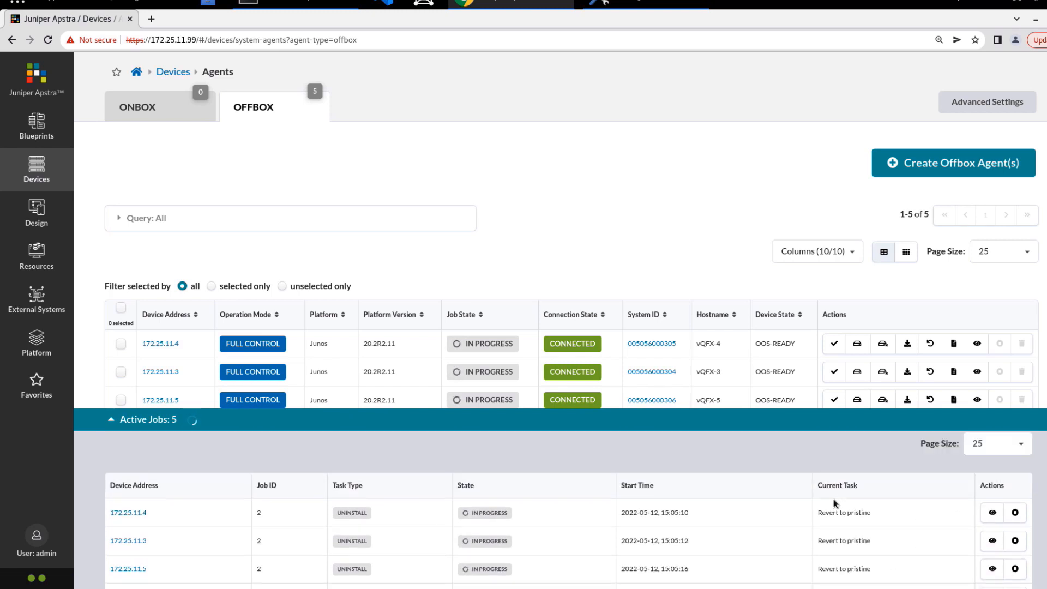
pyautogui.scroll(1, 833, 503)
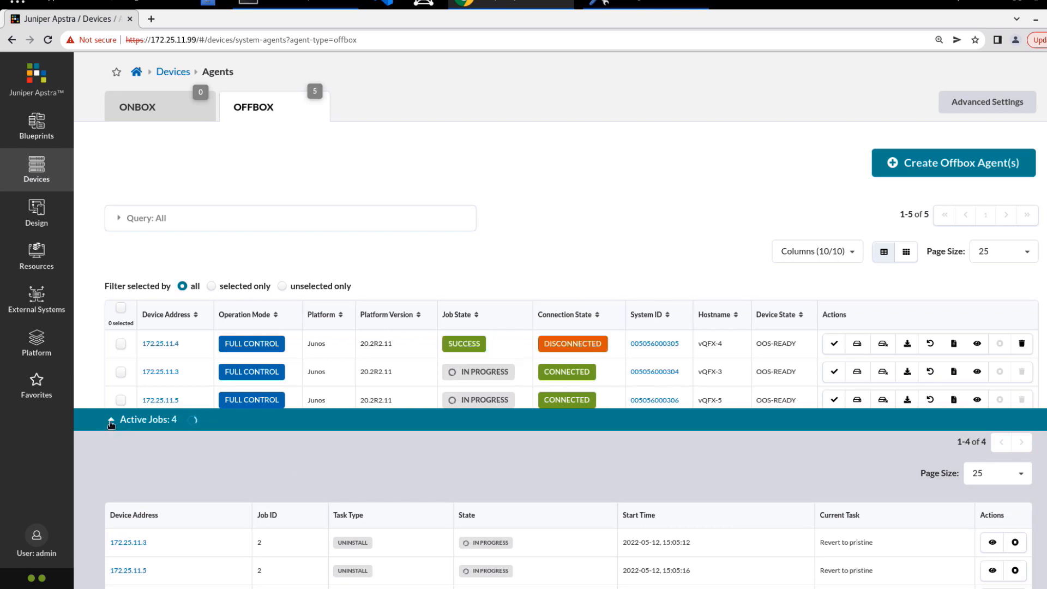
pyautogui.click(111, 422)
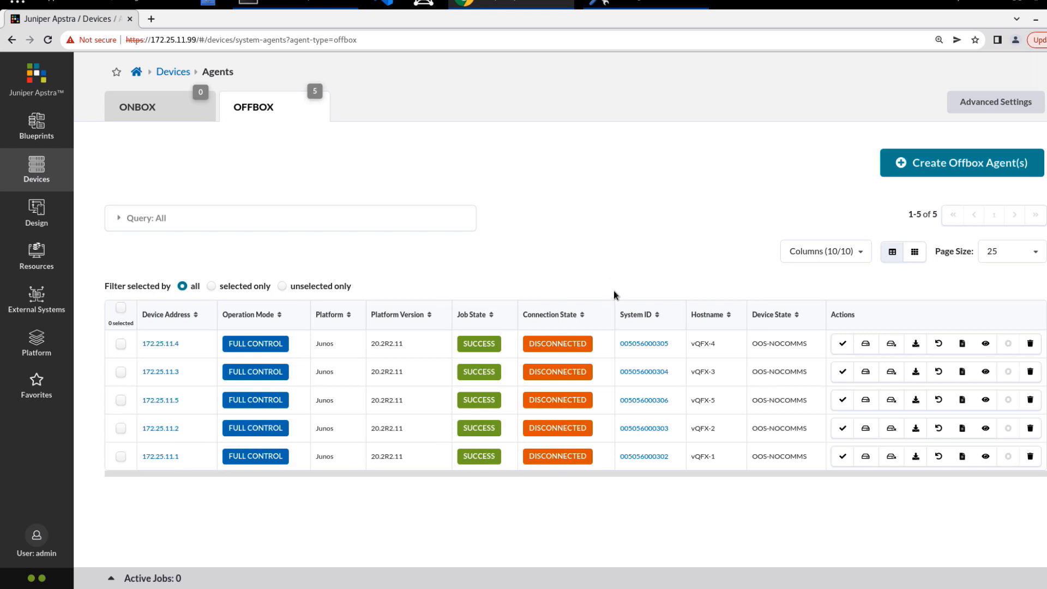
# Step: Select all five offbox agents and delete them in one batch
pyautogui.click(116, 310)
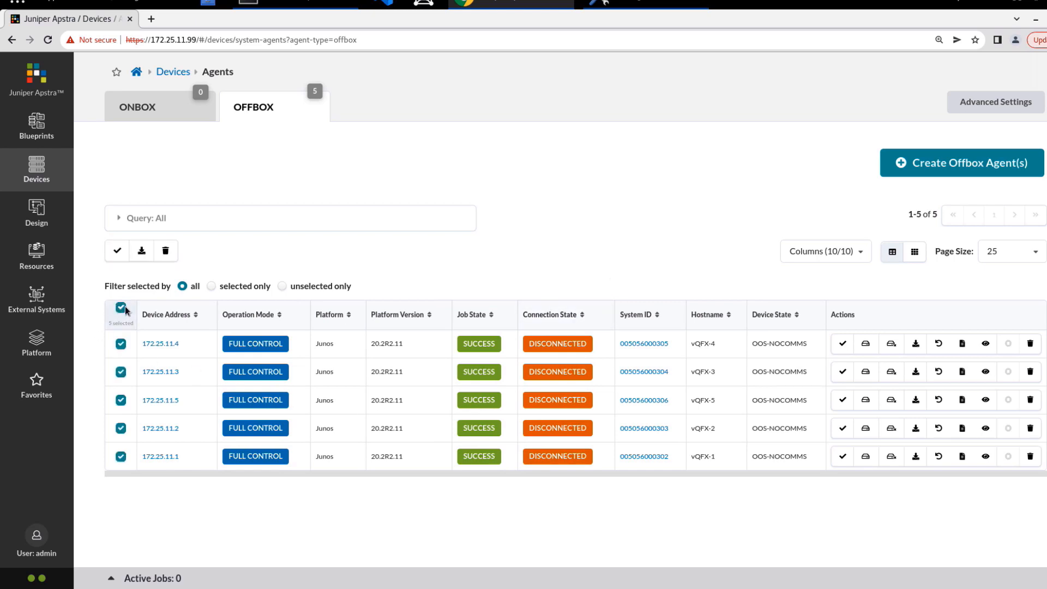
pyautogui.click(166, 252)
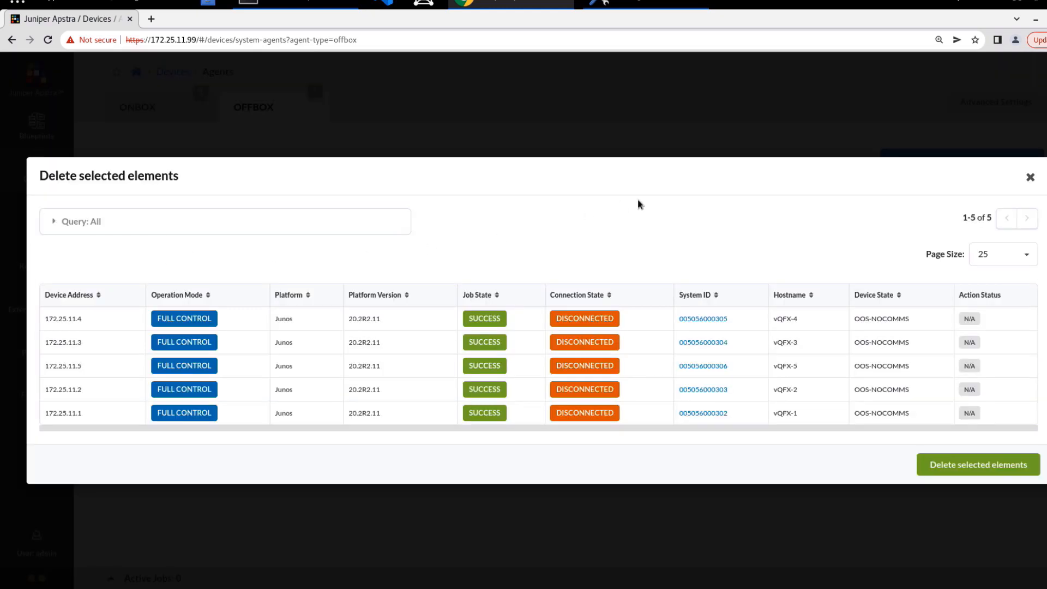
pyautogui.click(989, 464)
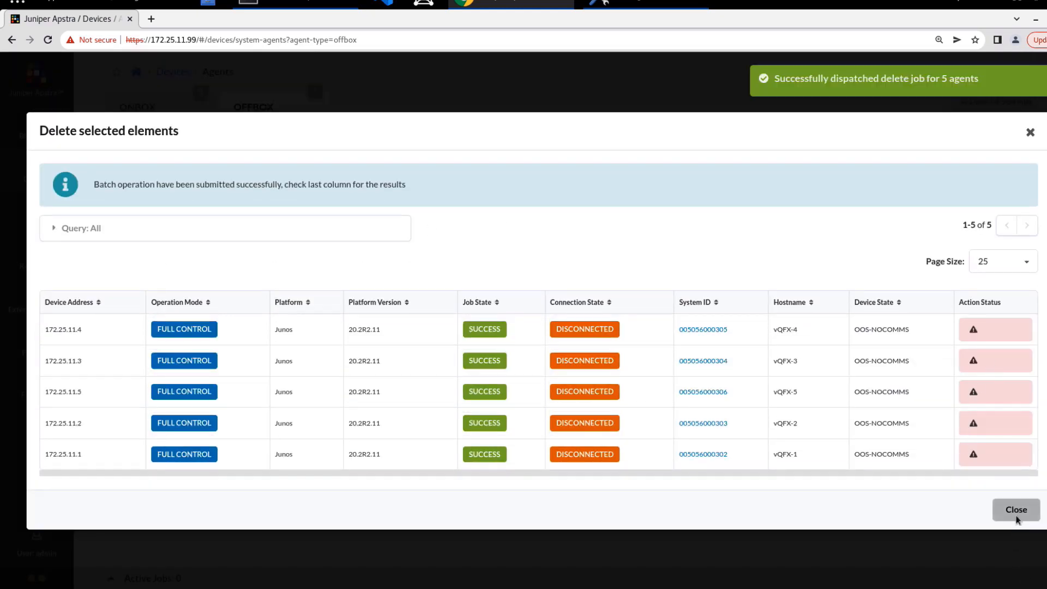
pyautogui.click(1017, 509)
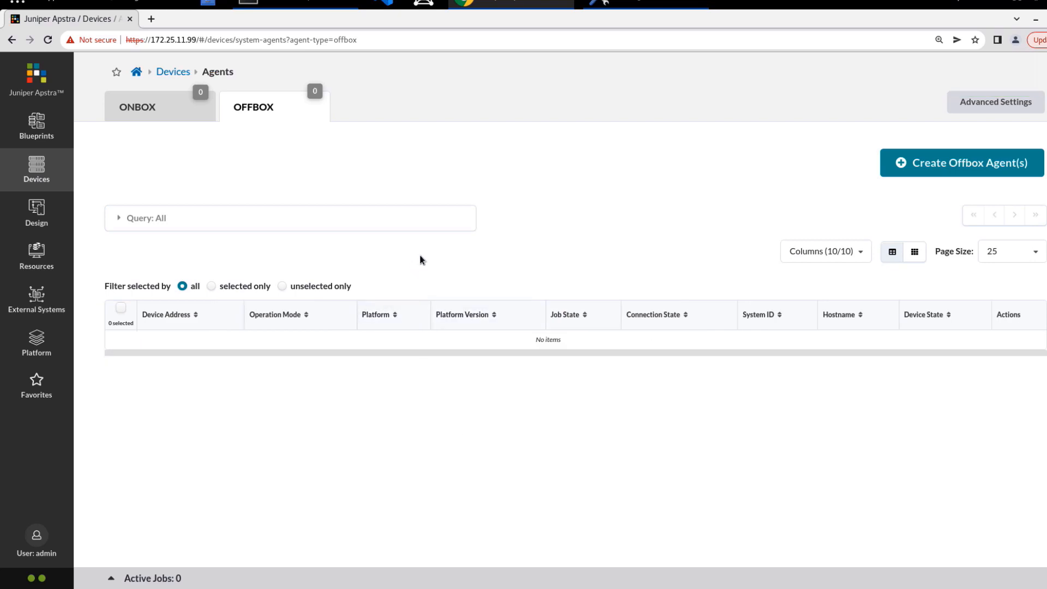